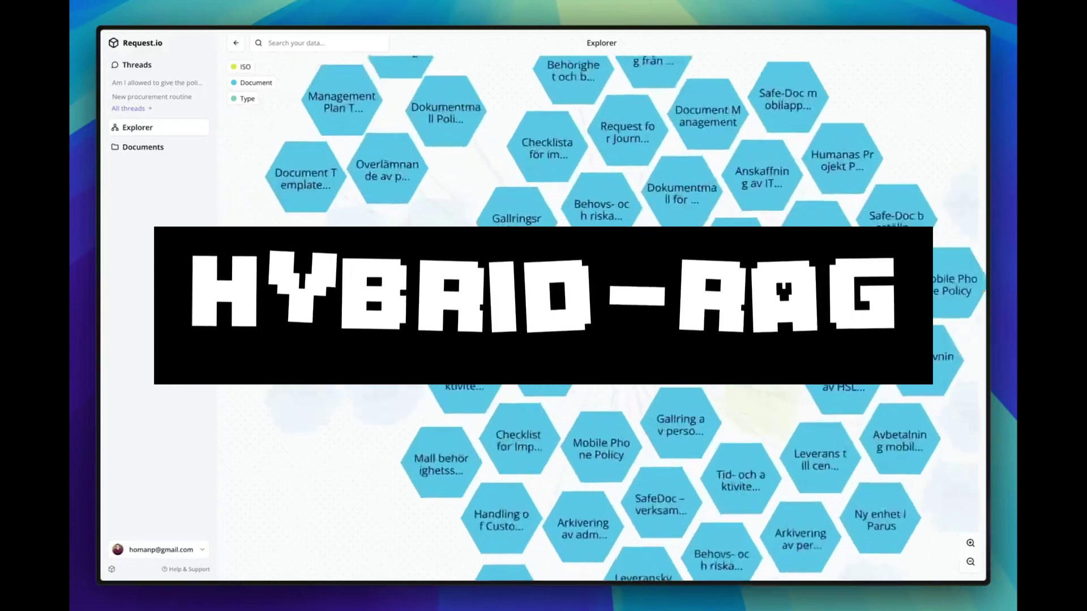
- Zoom out the Explorer graph and show the ISO 27001 node's related documents
{"action": "scroll", "coordinate": [619, 347], "scroll_direction": "down", "scroll_amount": 10}
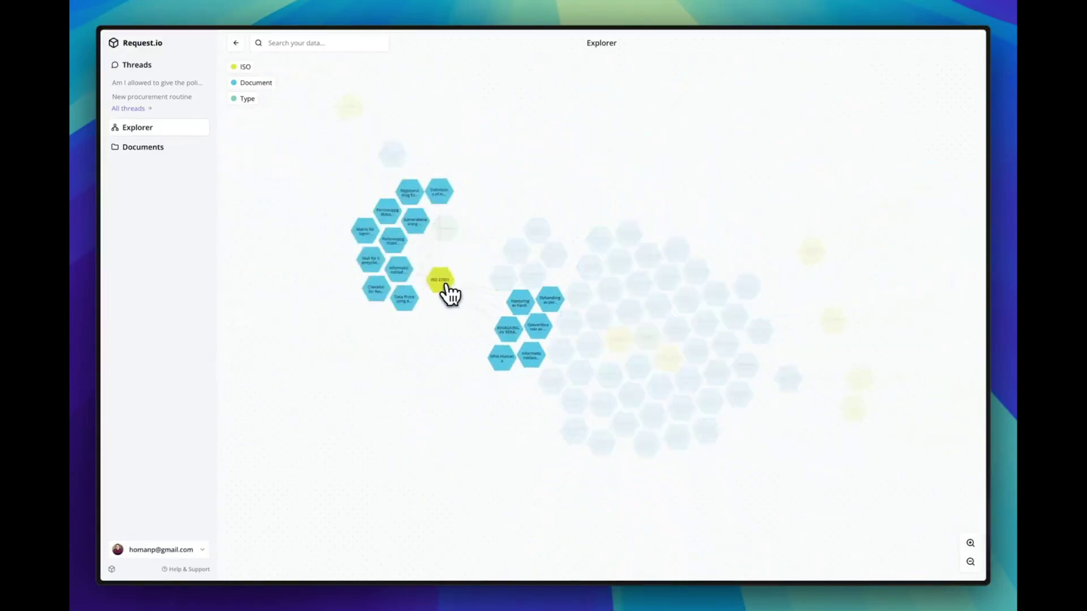
{"action": "left_click", "coordinate": [442, 289]}
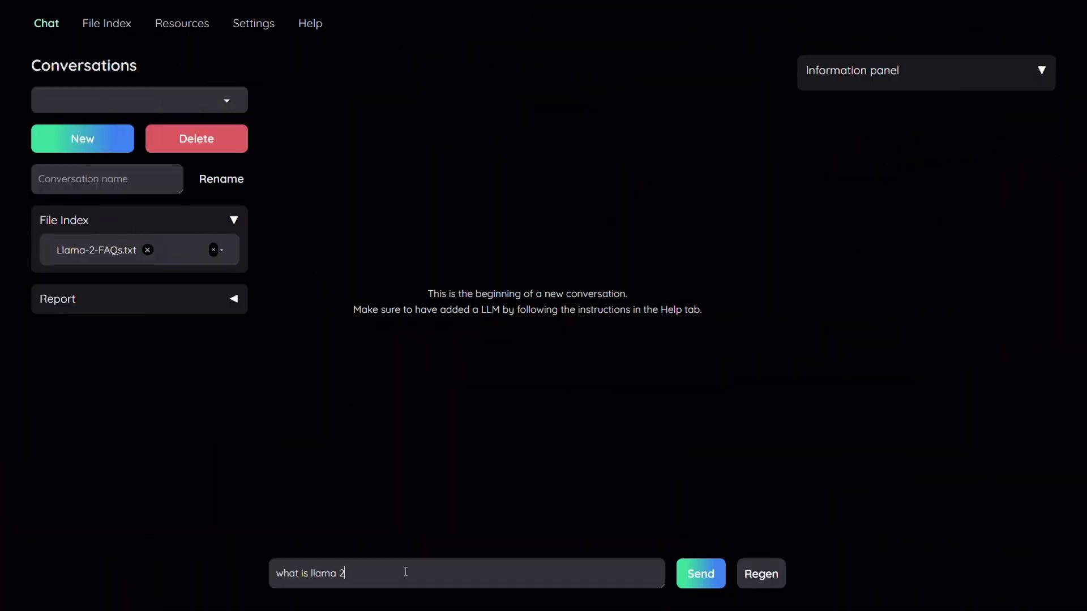
- Ask what Llama 2 is, about its pretraining datasets, and why more dataset details can't be shared
{"action": "key", "text": "Return"}
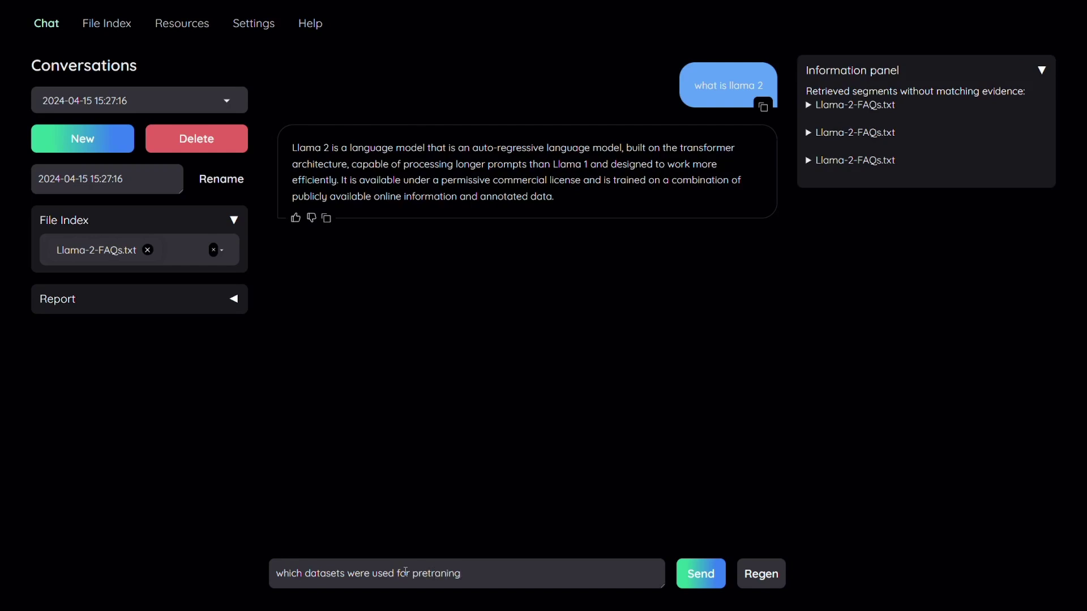
{"action": "key", "text": "Return"}
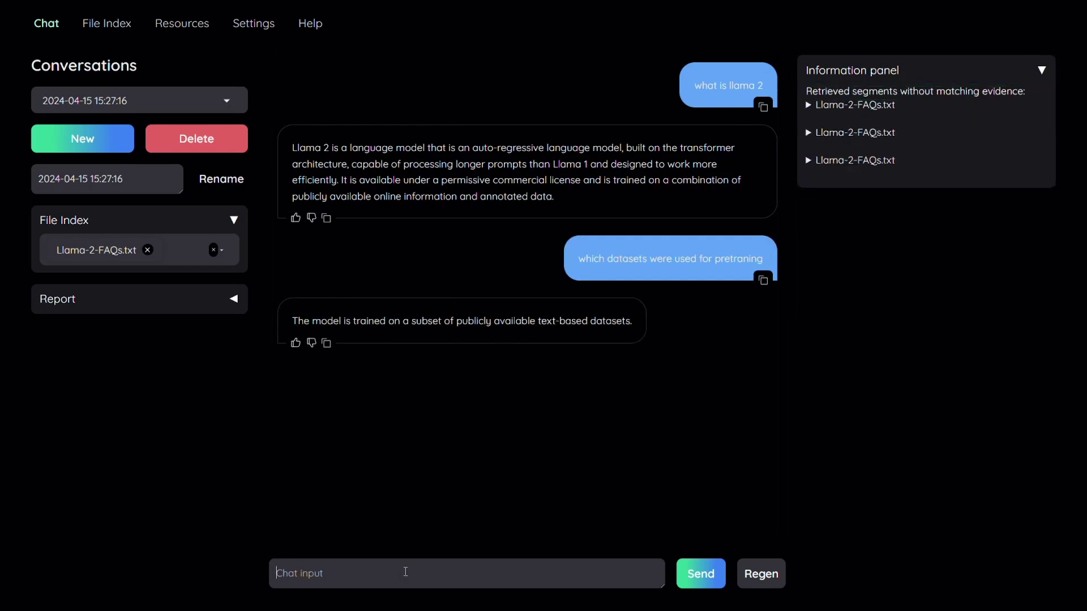
{"action": "type", "text": "why can't you share more about th"}
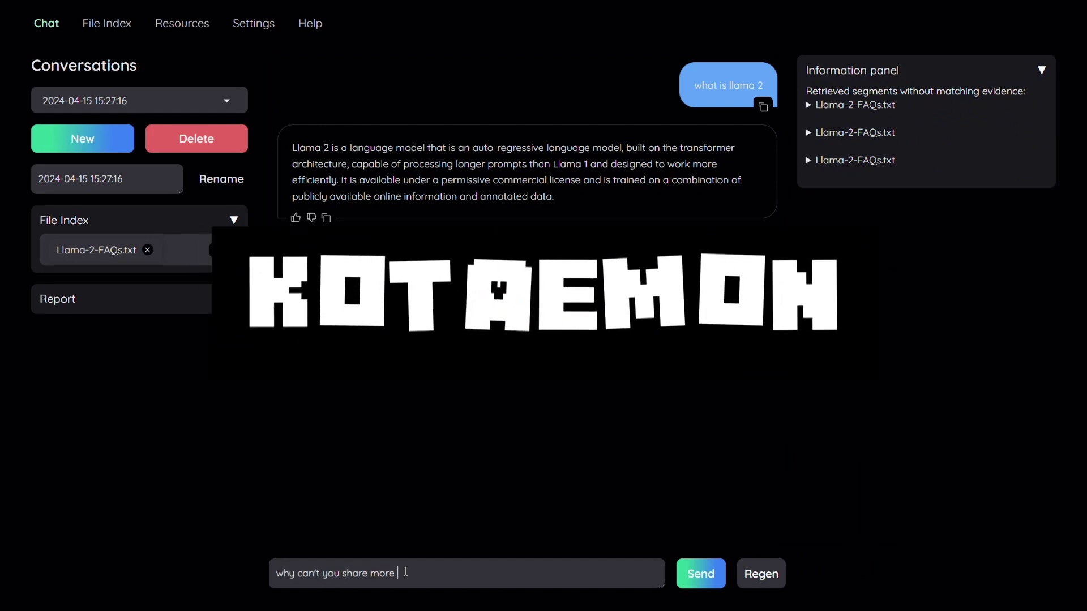
{"action": "type", "text": "e datasets"}
{"action": "key", "text": "Return"}
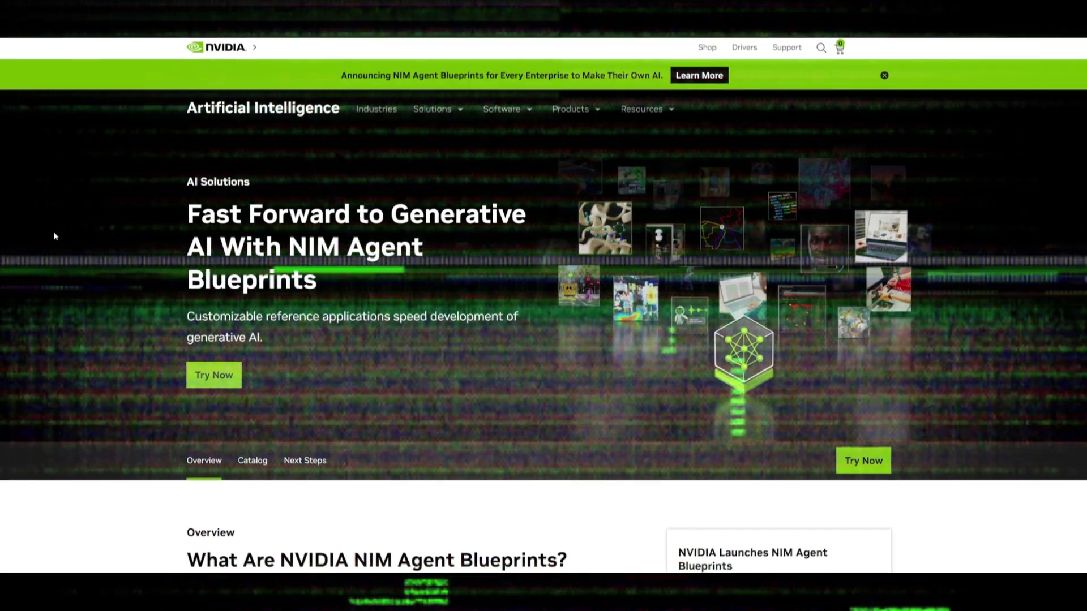
- Scroll down the NIM Agent Blueprints overview to the Catalog section
{"action": "scroll", "coordinate": [80, 216], "scroll_direction": "down", "scroll_amount": 1}
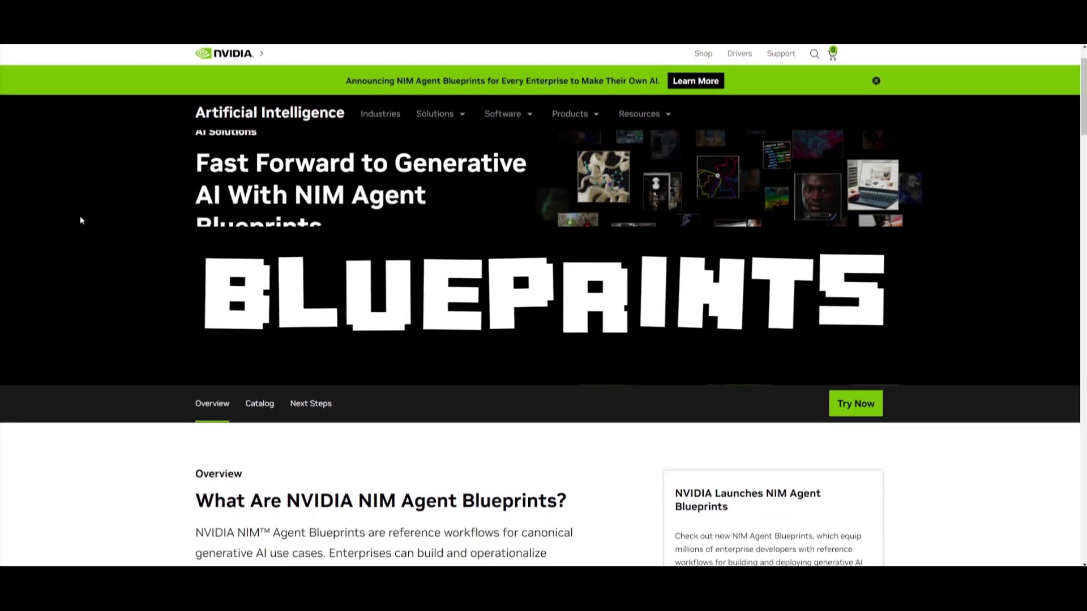
{"action": "scroll", "coordinate": [79, 215], "scroll_direction": "down", "scroll_amount": 2}
{"action": "scroll", "coordinate": [84, 216], "scroll_direction": "down", "scroll_amount": 1}
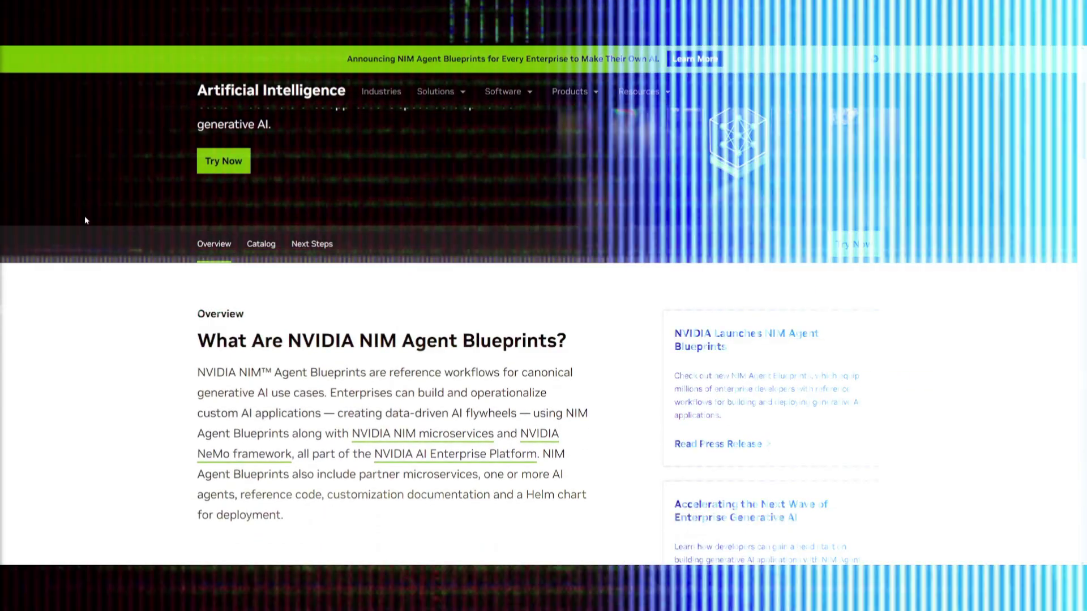
{"action": "scroll", "coordinate": [85, 220], "scroll_direction": "down", "scroll_amount": 2}
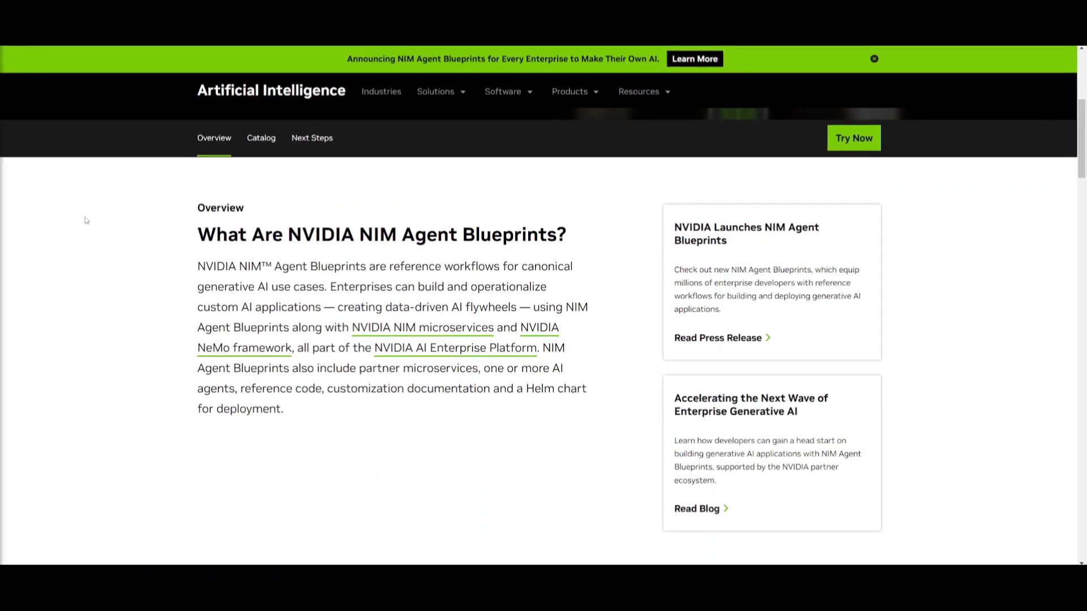
{"action": "scroll", "coordinate": [85, 220], "scroll_direction": "down", "scroll_amount": 3}
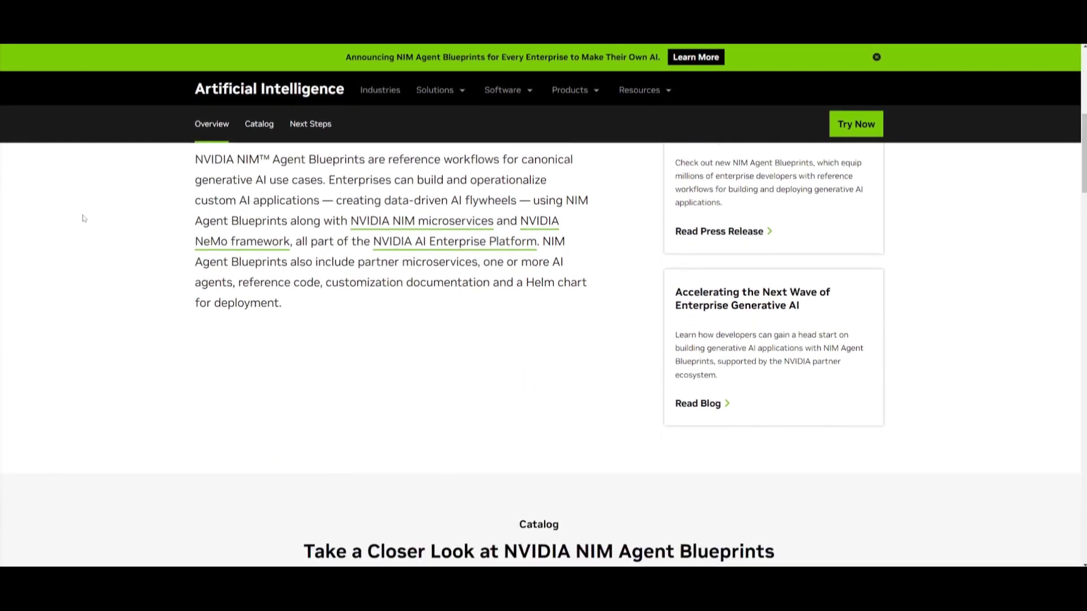
{"action": "scroll", "coordinate": [80, 218], "scroll_direction": "down", "scroll_amount": 2}
{"action": "scroll", "coordinate": [79, 218], "scroll_direction": "down", "scroll_amount": 3}
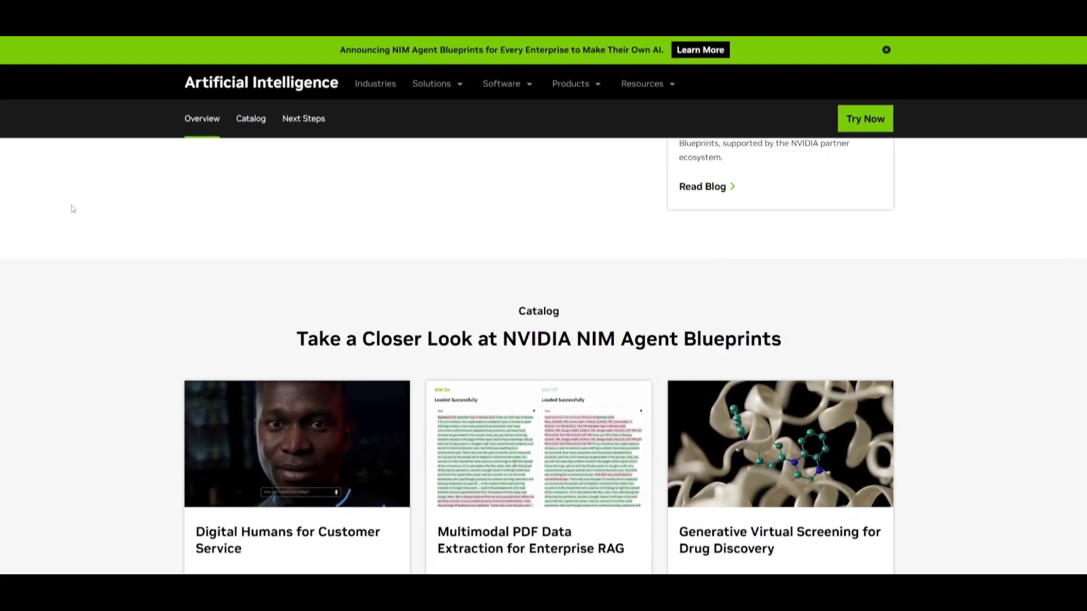
{"action": "scroll", "coordinate": [66, 208], "scroll_direction": "down", "scroll_amount": 2}
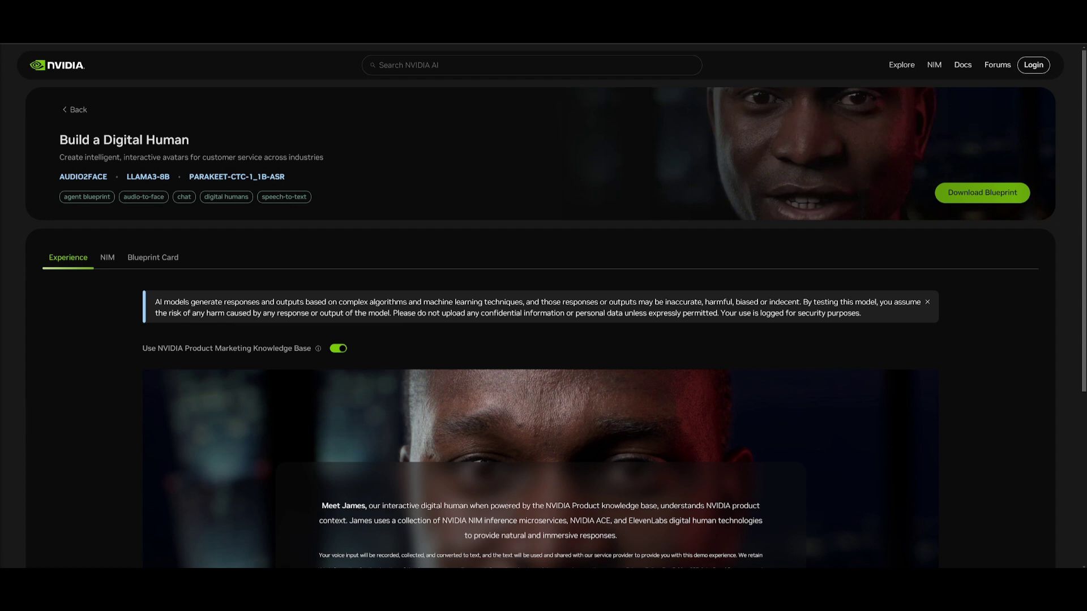
- Start the James digital human demo with Click to Speak
{"action": "scroll", "coordinate": [543, 339], "scroll_direction": "down", "scroll_amount": 4}
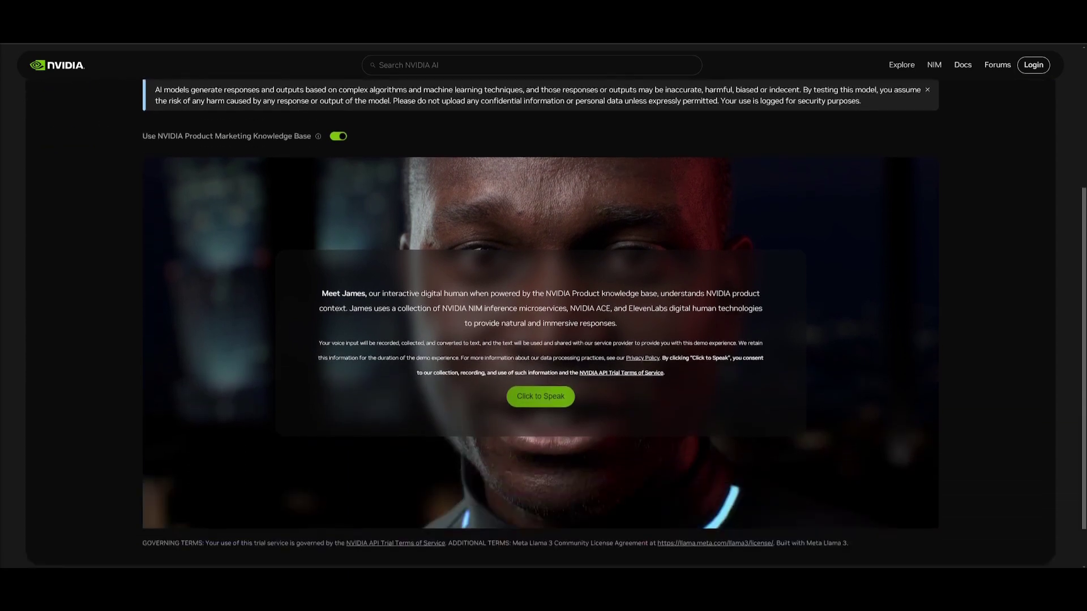
{"action": "scroll", "coordinate": [94, 162], "scroll_direction": "down", "scroll_amount": 1}
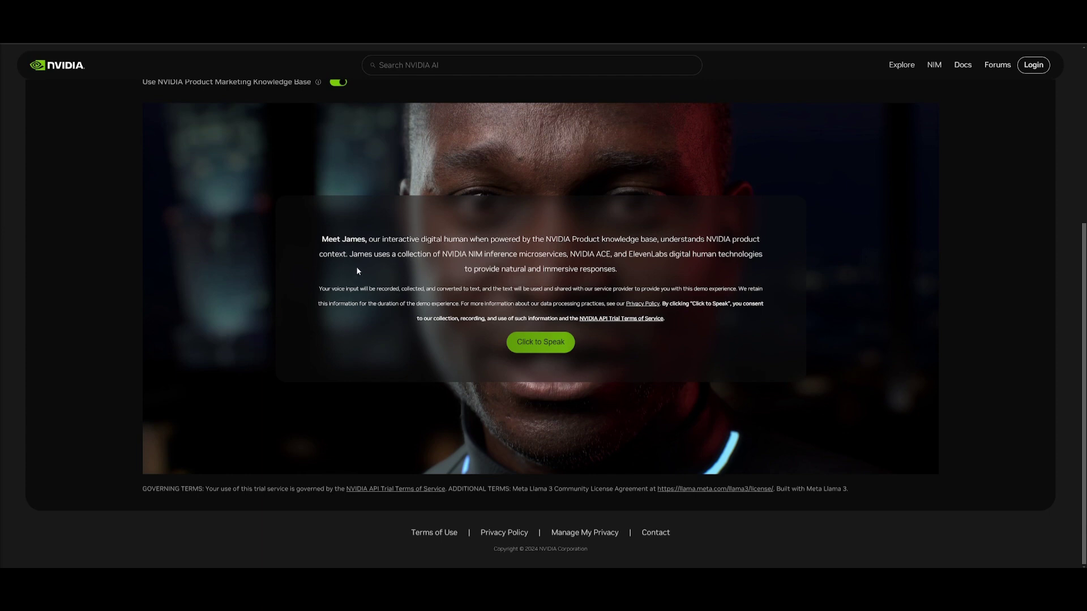
{"action": "scroll", "coordinate": [287, 301], "scroll_direction": "up", "scroll_amount": 1}
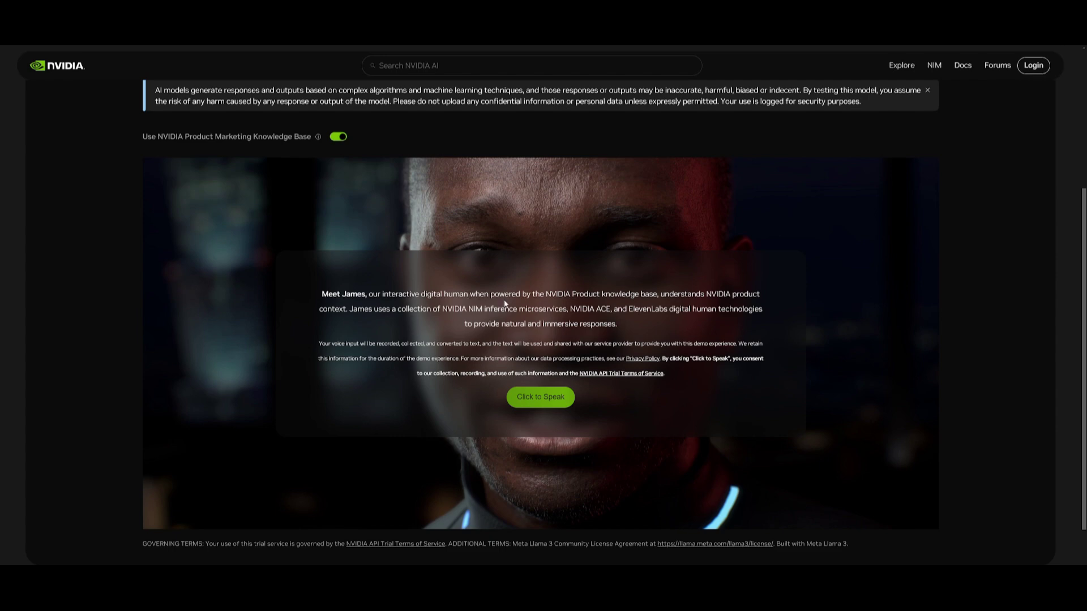
{"action": "left_click", "coordinate": [531, 391]}
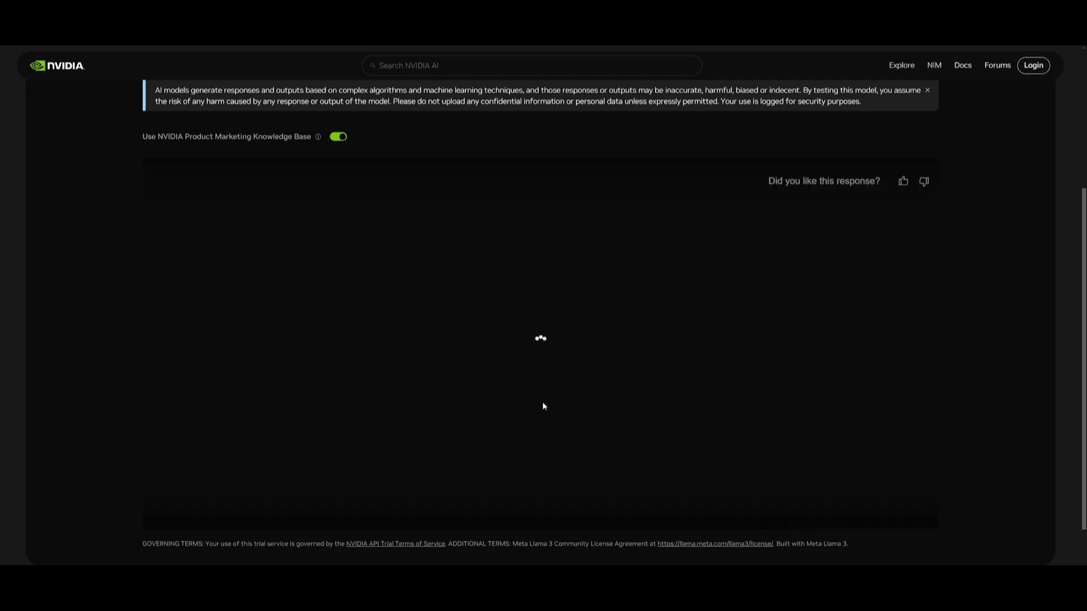
{"action": "scroll", "coordinate": [542, 348], "scroll_direction": "down", "scroll_amount": 1}
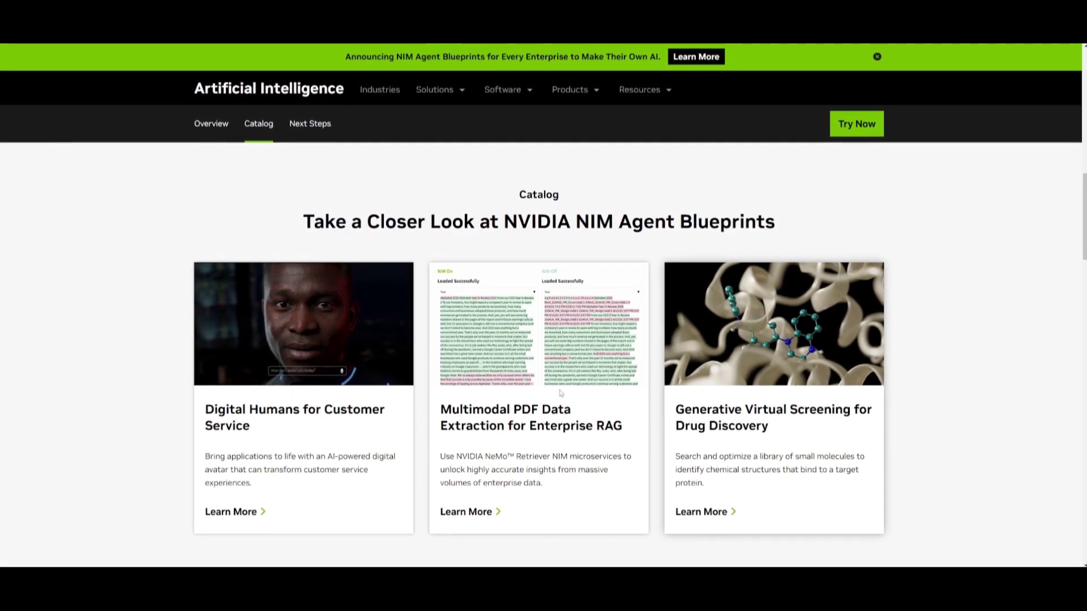
- Scroll through the Explore Additional AI Workflows cards
{"action": "scroll", "coordinate": [509, 397], "scroll_direction": "down", "scroll_amount": 5}
{"action": "scroll", "coordinate": [422, 321], "scroll_direction": "down", "scroll_amount": 5}
{"action": "scroll", "coordinate": [432, 297], "scroll_direction": "down", "scroll_amount": 5}
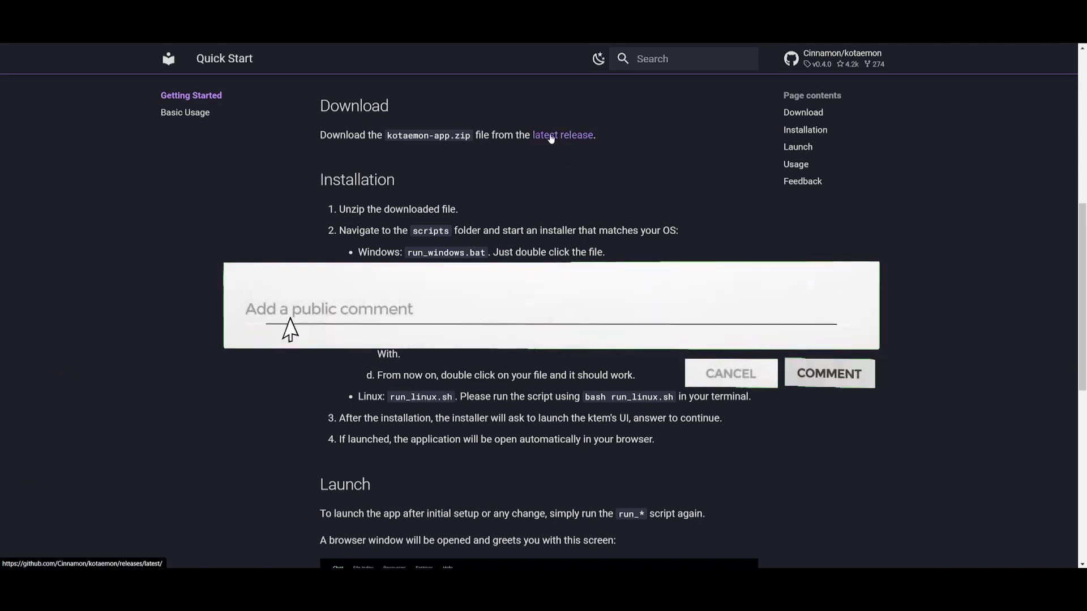
- Open the kotaemon v0.4.0 latest release page and download kotaemon-app.zip
{"action": "right_click", "coordinate": [576, 148]}
{"action": "key", "text": "Escape"}
{"action": "left_click", "coordinate": [573, 145]}
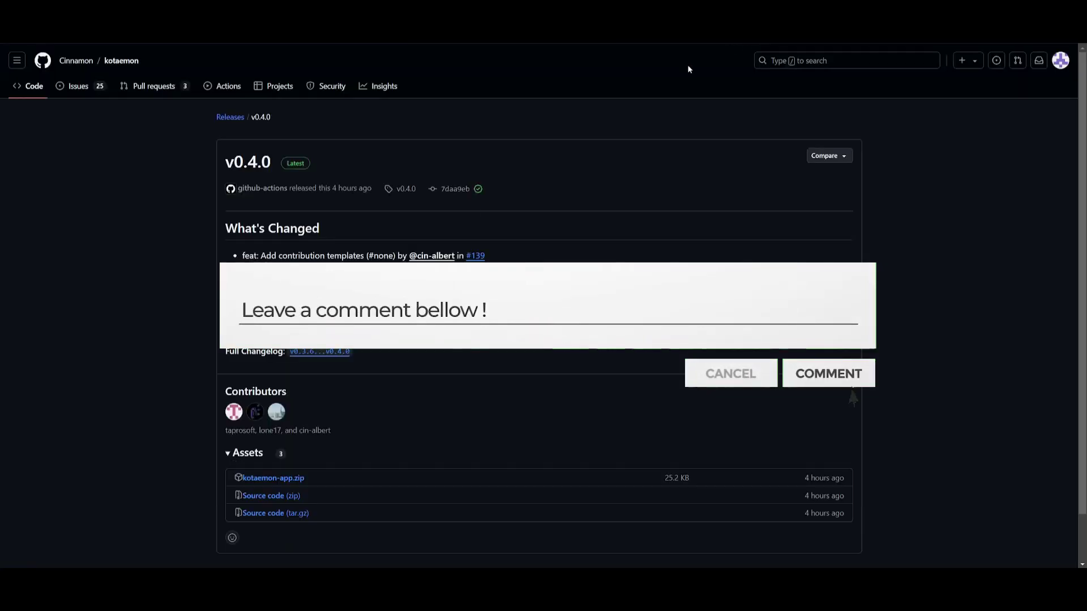
{"action": "left_click", "coordinate": [266, 479]}
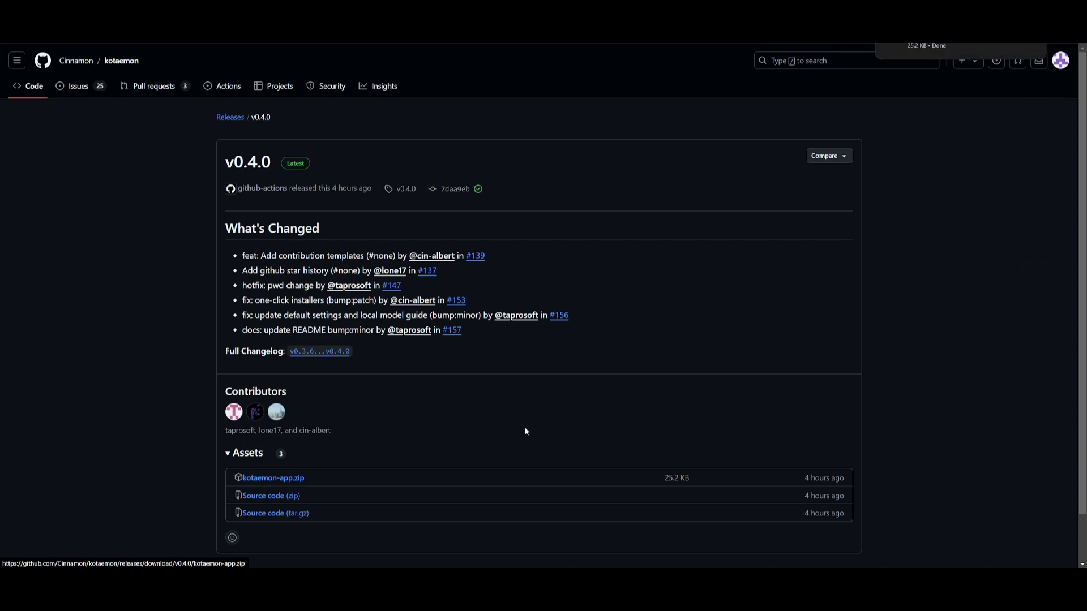
- Exit full screen and drag the downloaded kotaemon-app.zip onto the desktop
{"action": "key", "text": "F11"}
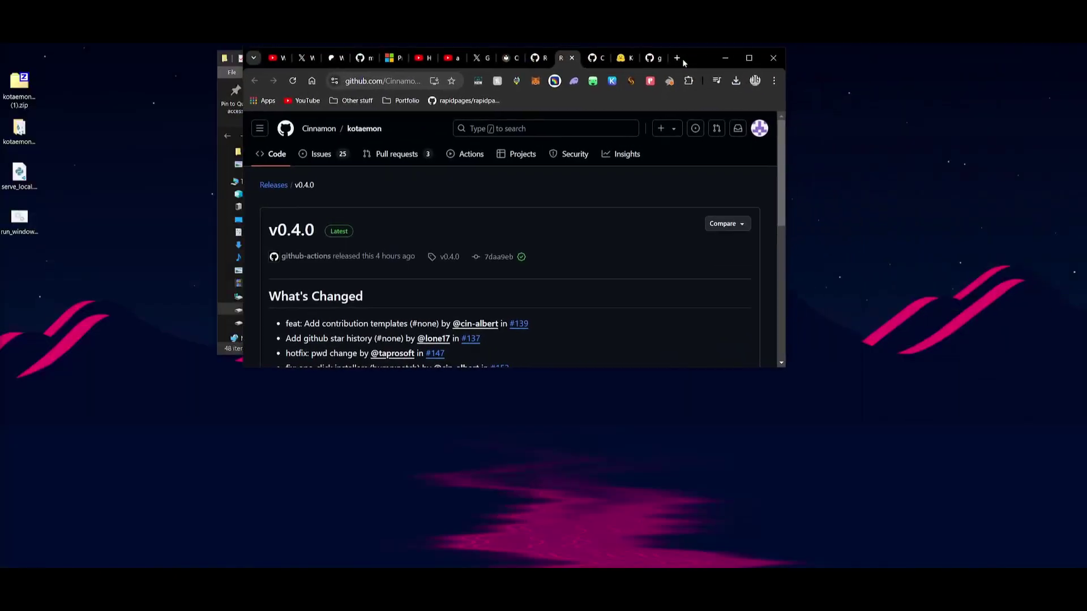
{"action": "left_click", "coordinate": [755, 80]}
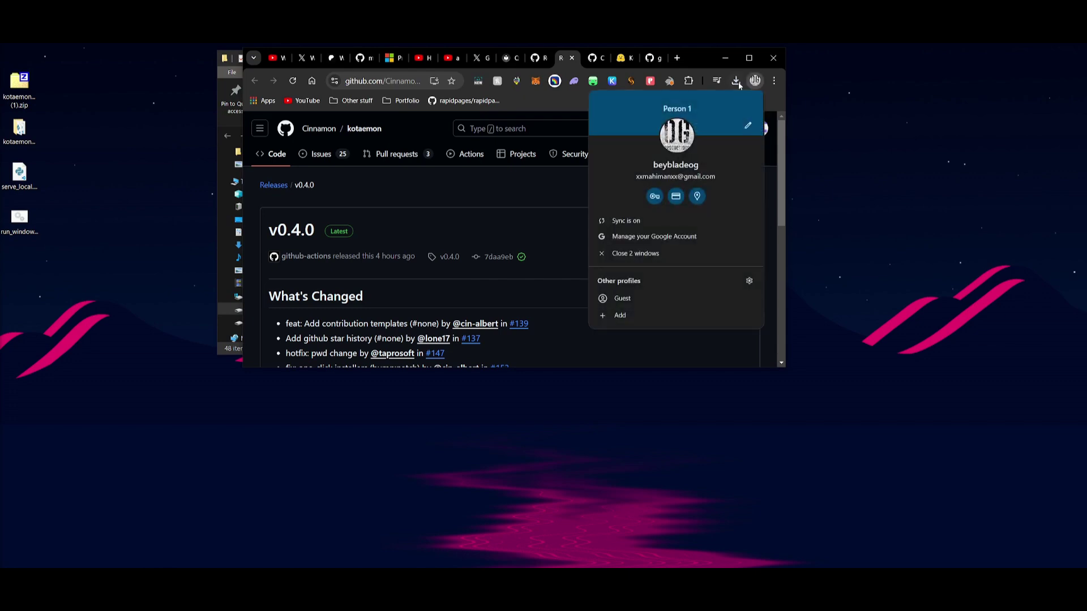
{"action": "left_click", "coordinate": [735, 80]}
{"action": "left_click_drag", "start_coordinate": [640, 130], "coordinate": [55, 318]}
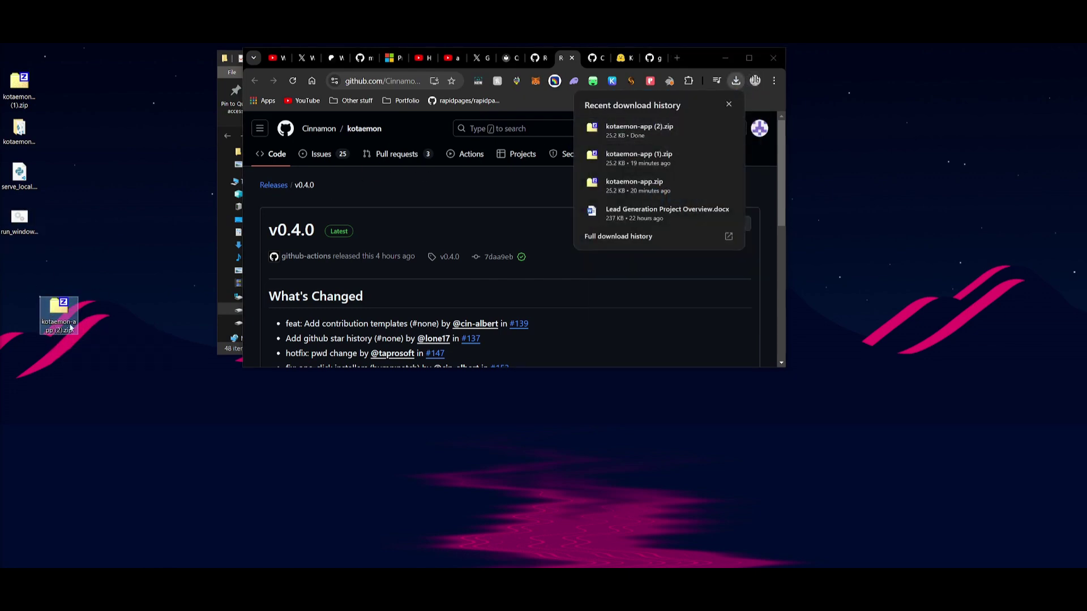
- Open the extracted kotaemon-app folder and its scripts subfolder
{"action": "right_click", "coordinate": [60, 313]}
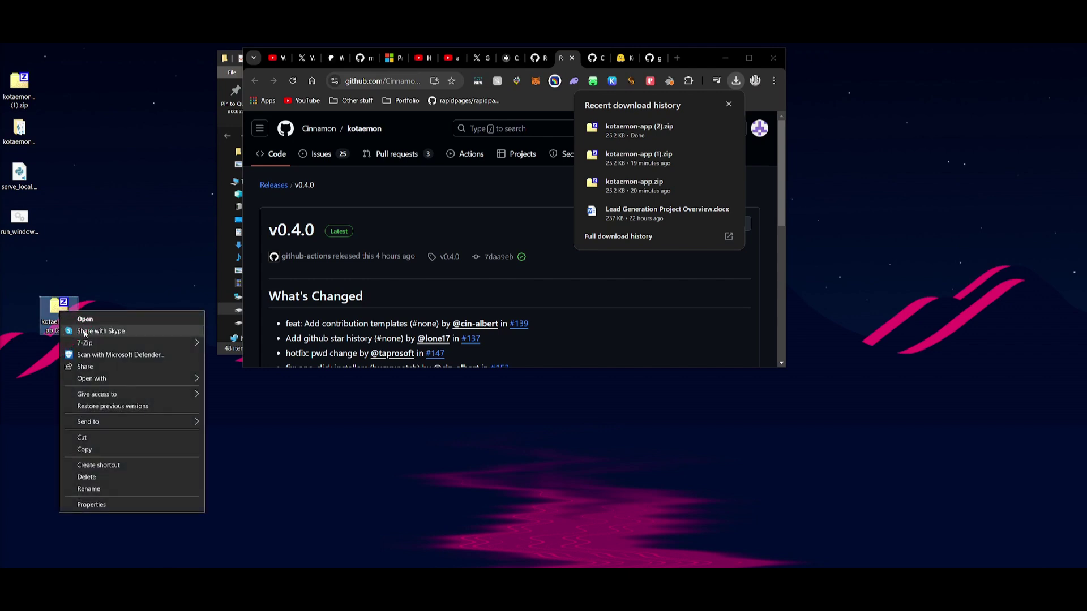
{"action": "mouse_move", "coordinate": [104, 341]}
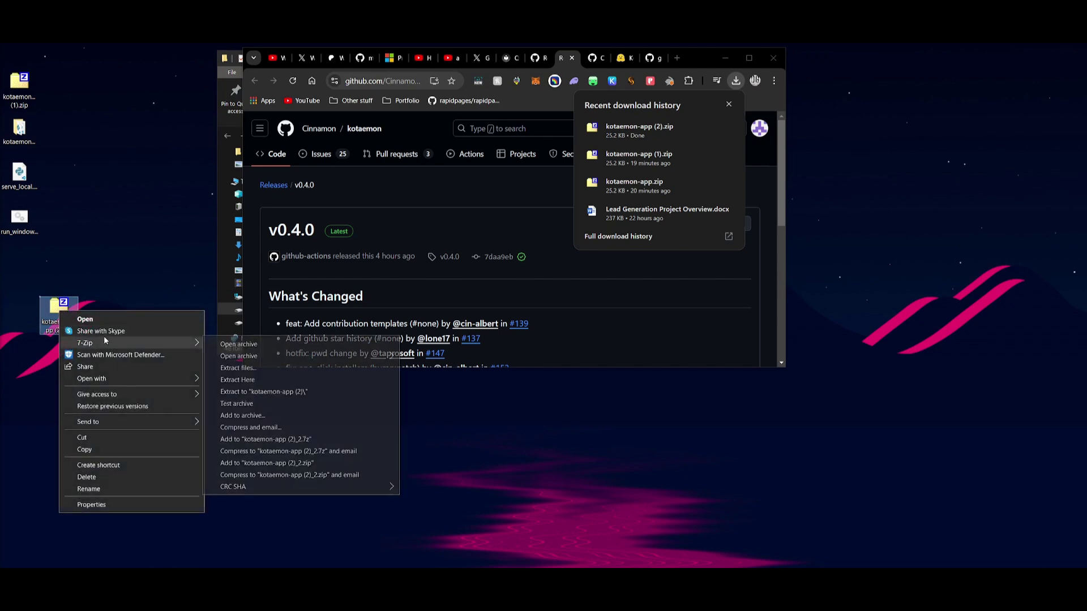
{"action": "left_click", "coordinate": [148, 235]}
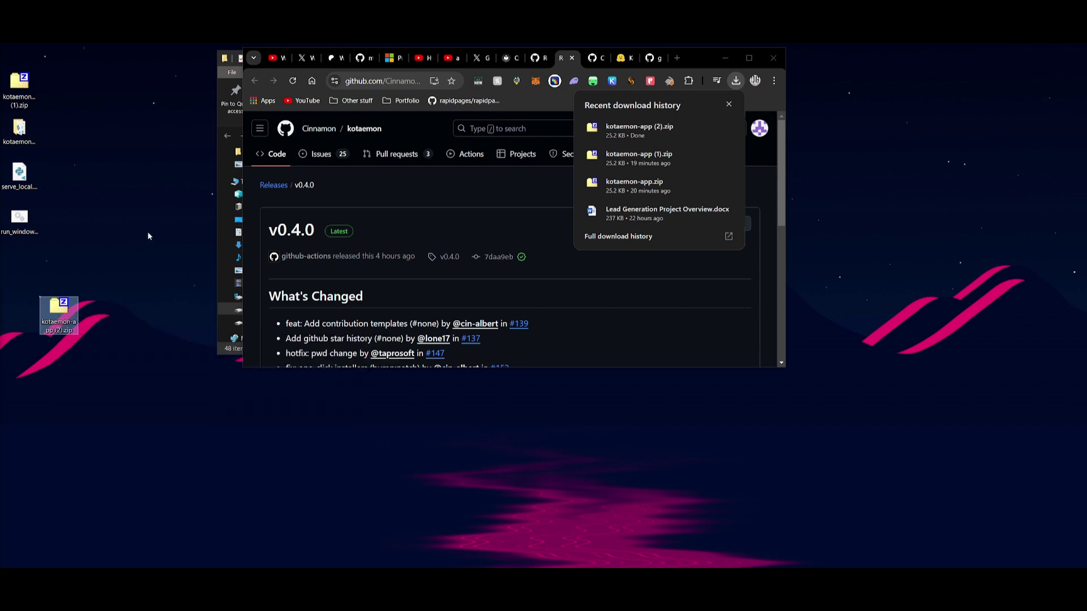
{"action": "double_click", "coordinate": [22, 136]}
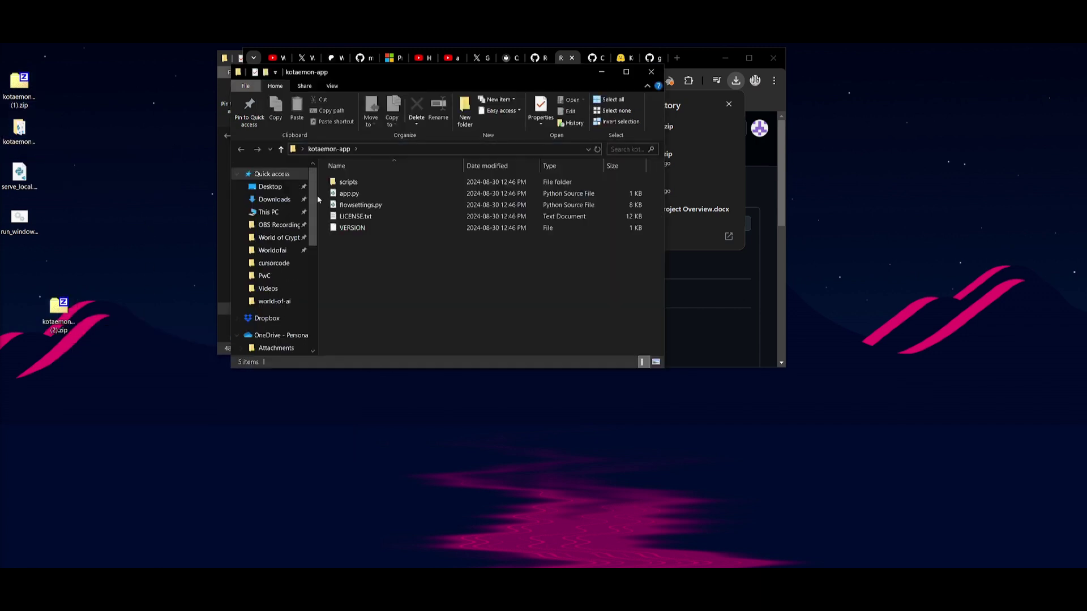
{"action": "double_click", "coordinate": [359, 182]}
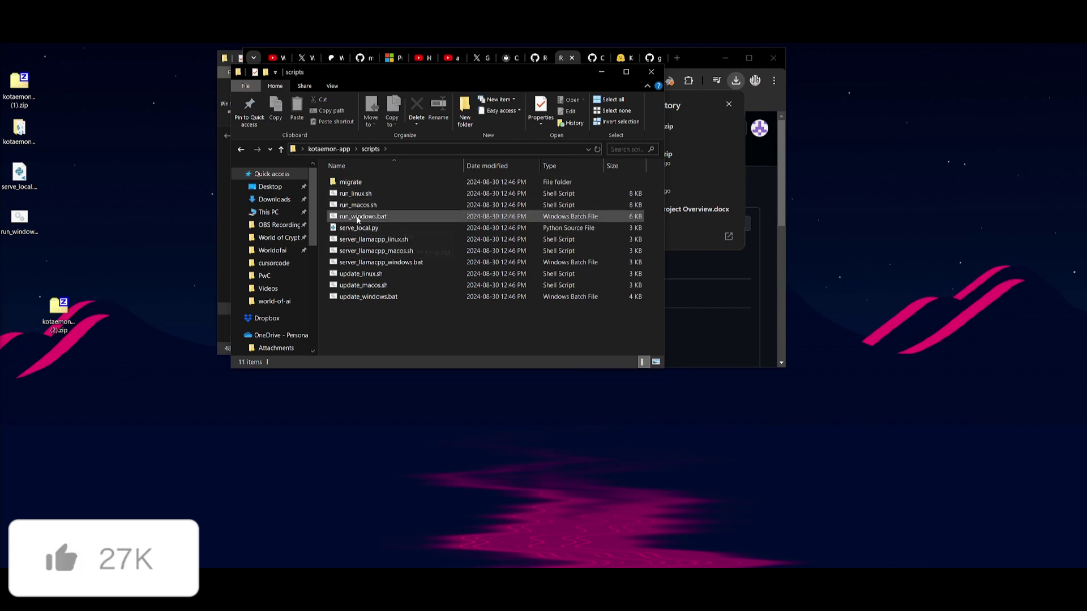
- Run run_windows.bat, move its console aside, and bring up the Kotaemon login page
{"action": "double_click", "coordinate": [357, 217]}
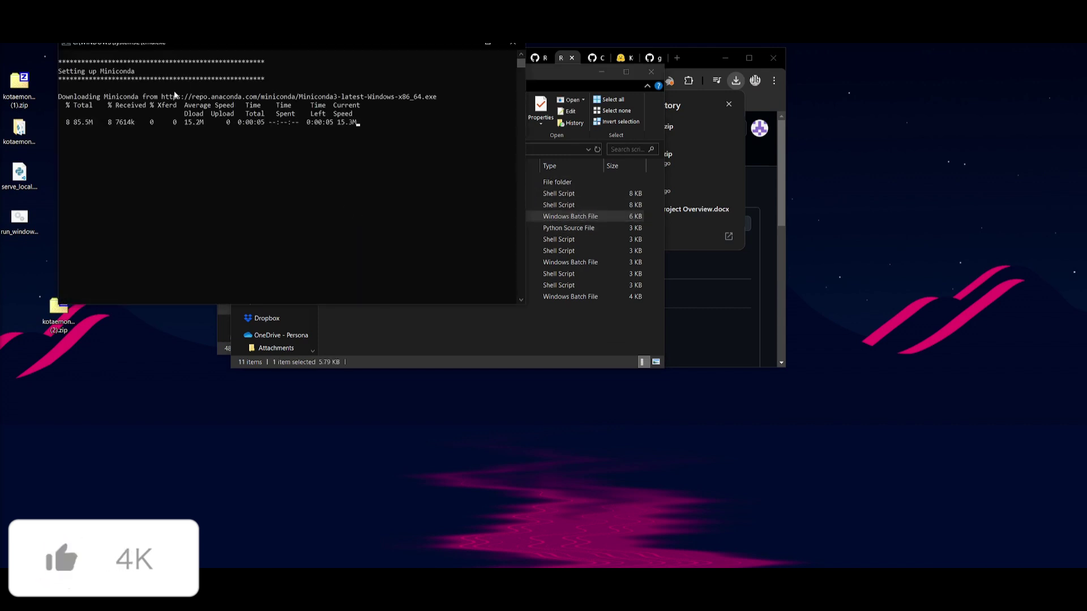
{"action": "left_click_drag", "start_coordinate": [202, 42], "coordinate": [376, 163]}
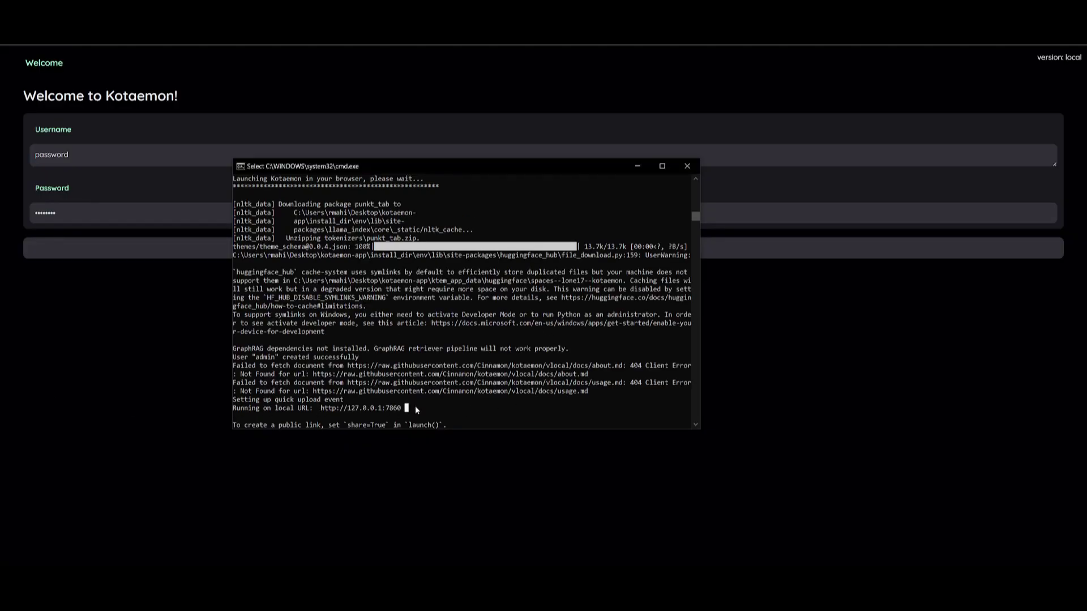
{"action": "left_click", "coordinate": [752, 175]}
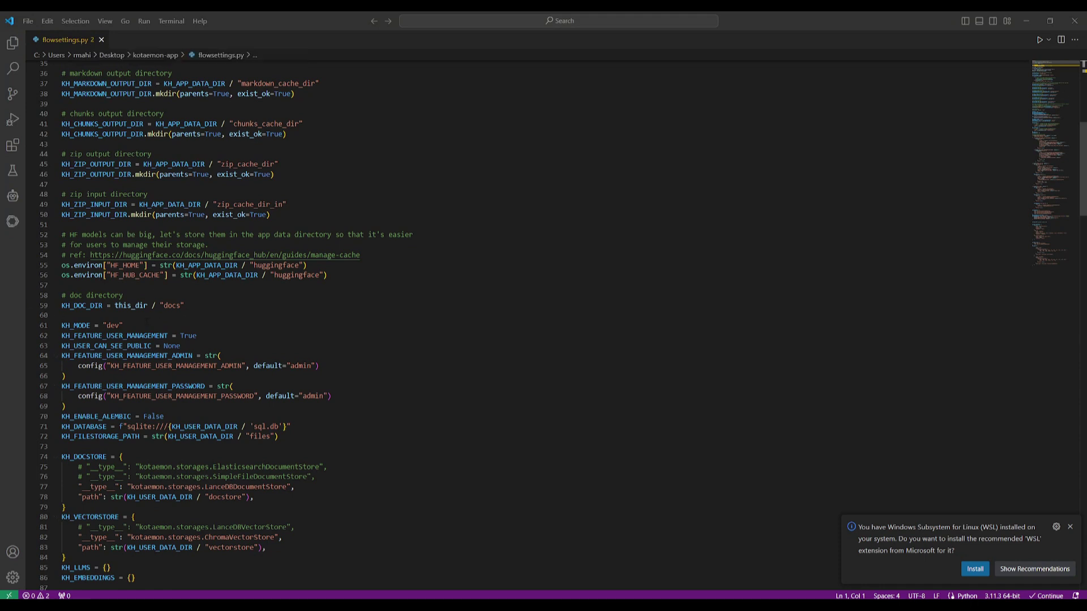
- Inspect the default "admin" username setting in flowsettings.py
{"action": "double_click", "coordinate": [300, 366]}
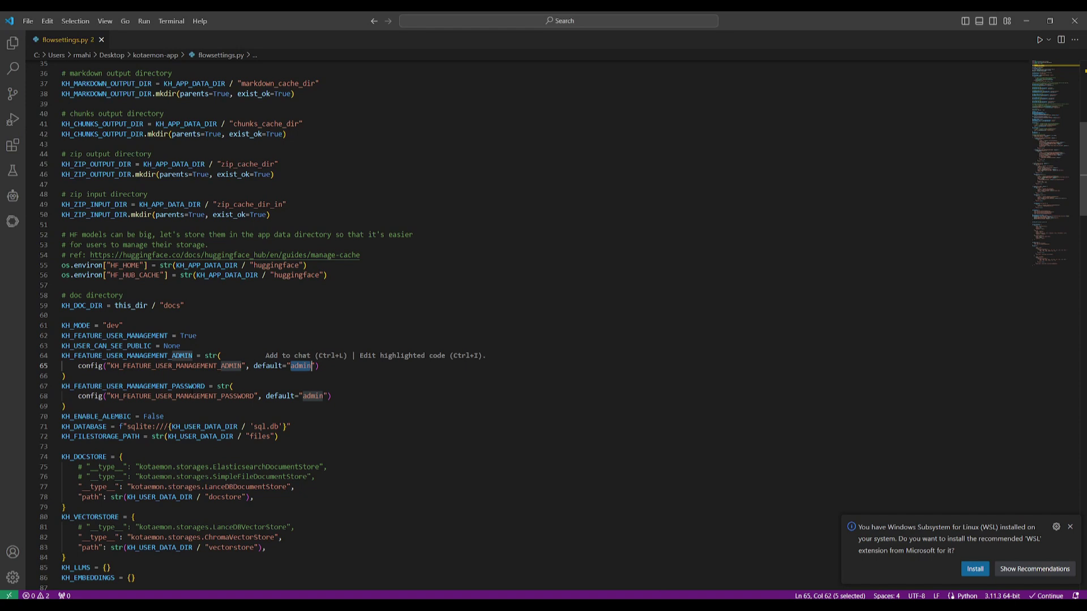
{"action": "left_click", "coordinate": [176, 356]}
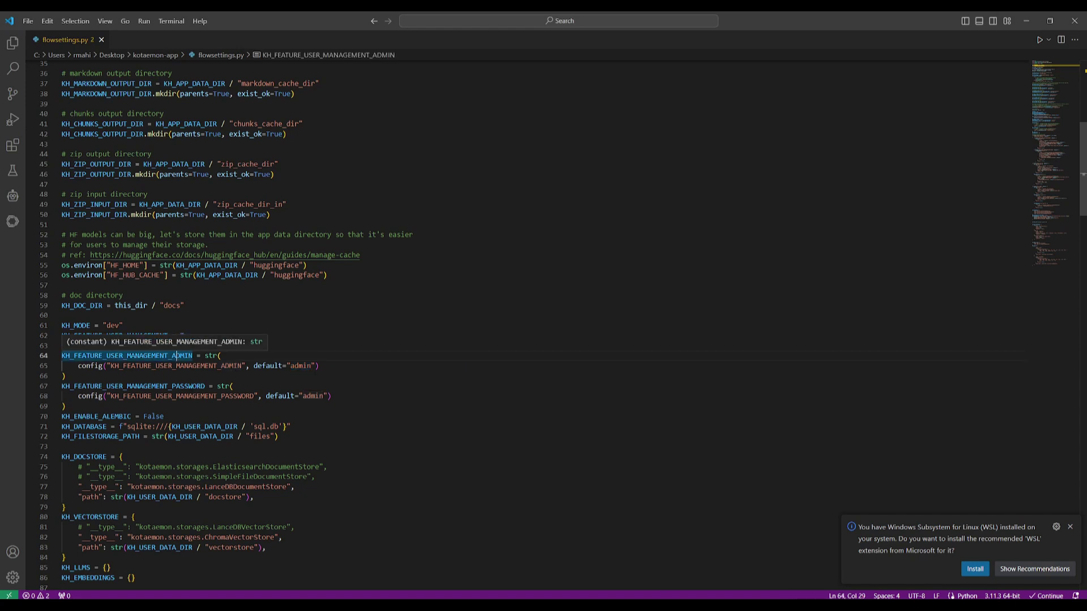
{"action": "double_click", "coordinate": [300, 366]}
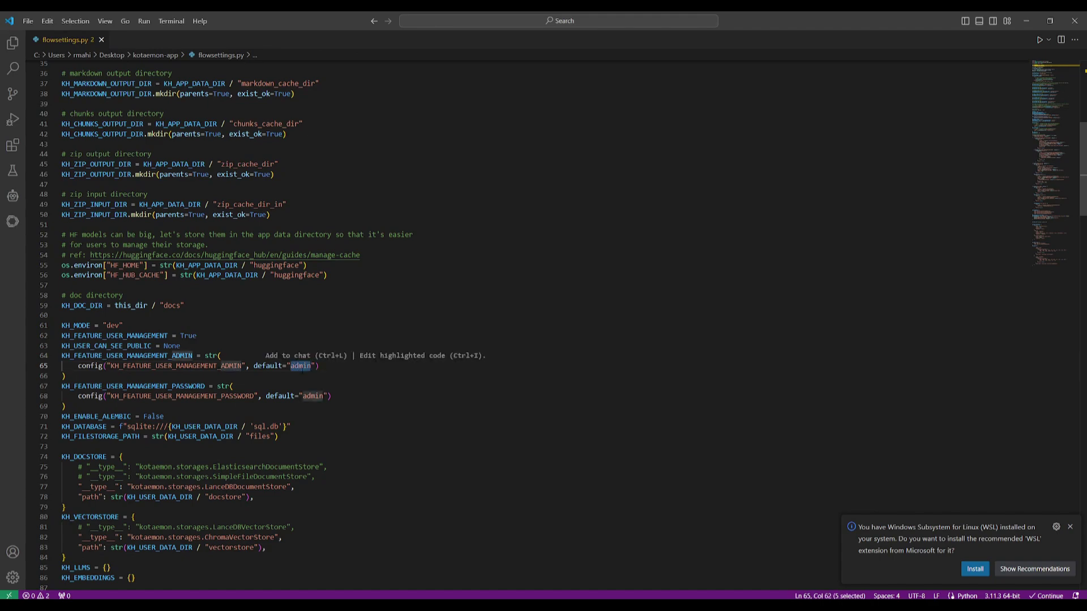
- Log in to Kotaemon as admin and decline Chrome's offer to save the password
{"action": "left_click", "coordinate": [1025, 21]}
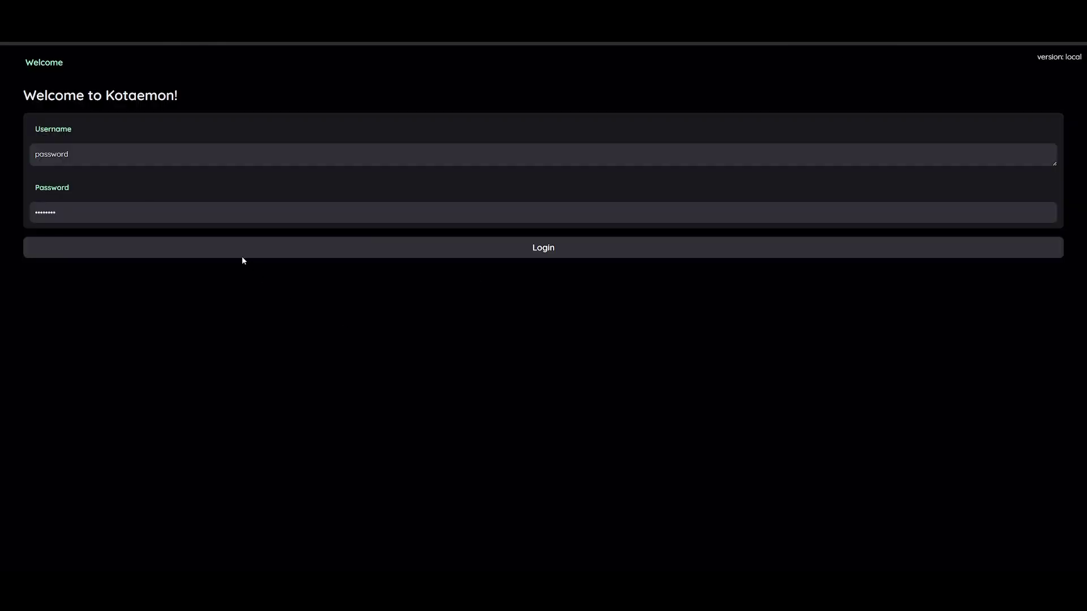
{"action": "key", "text": "ctrl+a"}
{"action": "type", "text": "admin"}
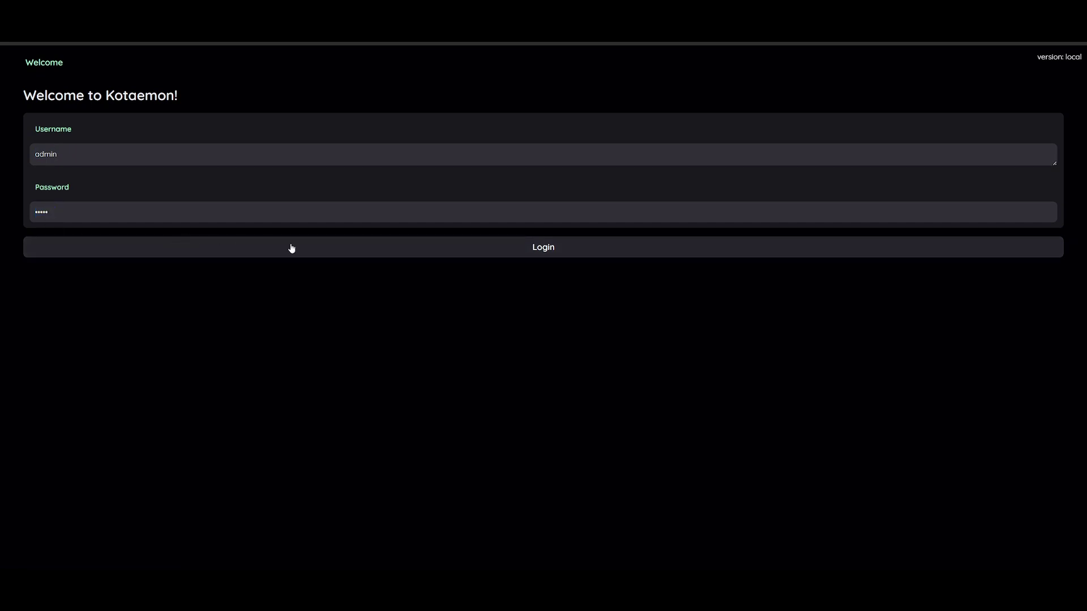
{"action": "left_click", "coordinate": [337, 249]}
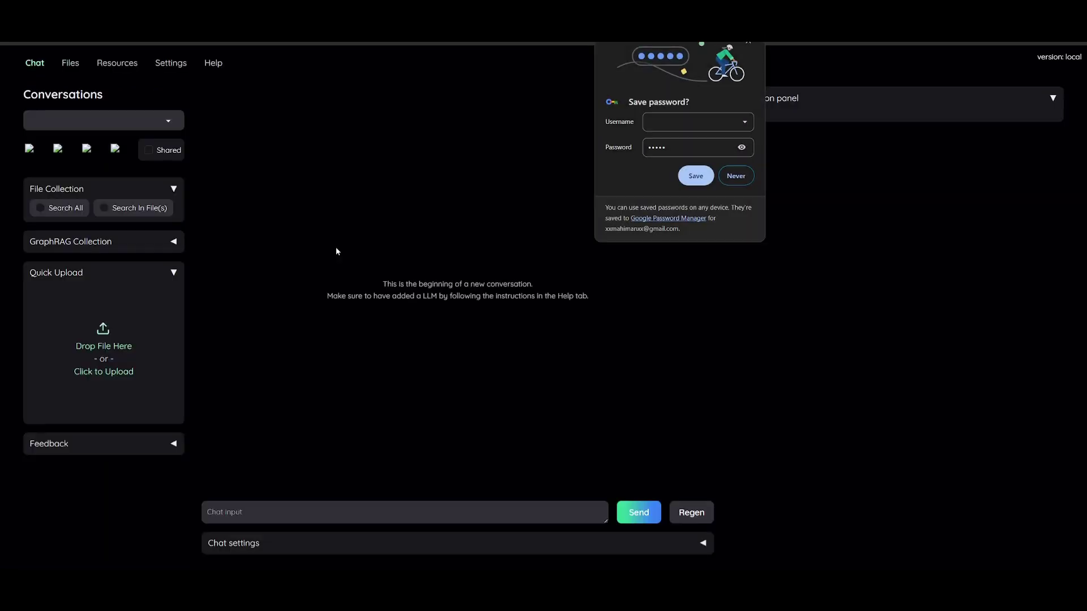
{"action": "left_click", "coordinate": [736, 176]}
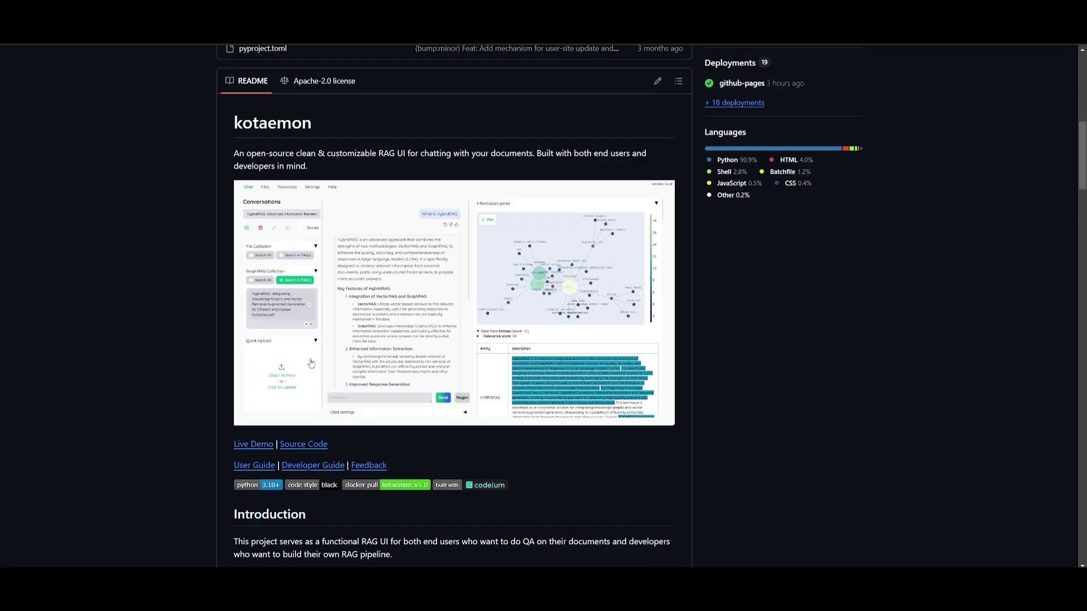
- Scroll the kotaemon README down to Installation and select the docker run command
{"action": "scroll", "coordinate": [294, 376], "scroll_direction": "down", "scroll_amount": 1}
{"action": "scroll", "coordinate": [294, 376], "scroll_direction": "down", "scroll_amount": 20}
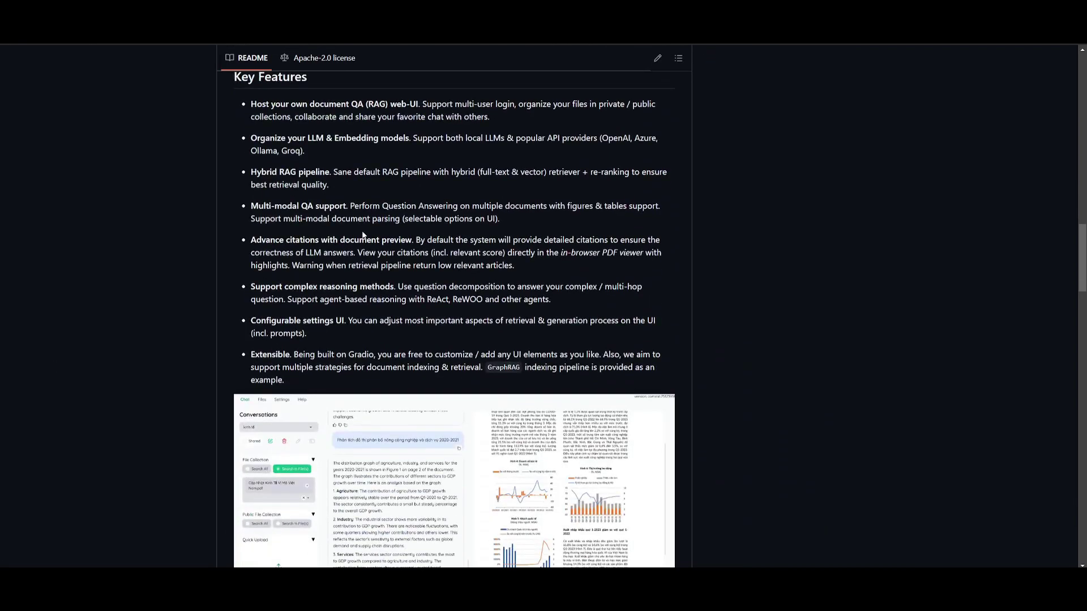
{"action": "scroll", "coordinate": [350, 241], "scroll_direction": "down", "scroll_amount": 4}
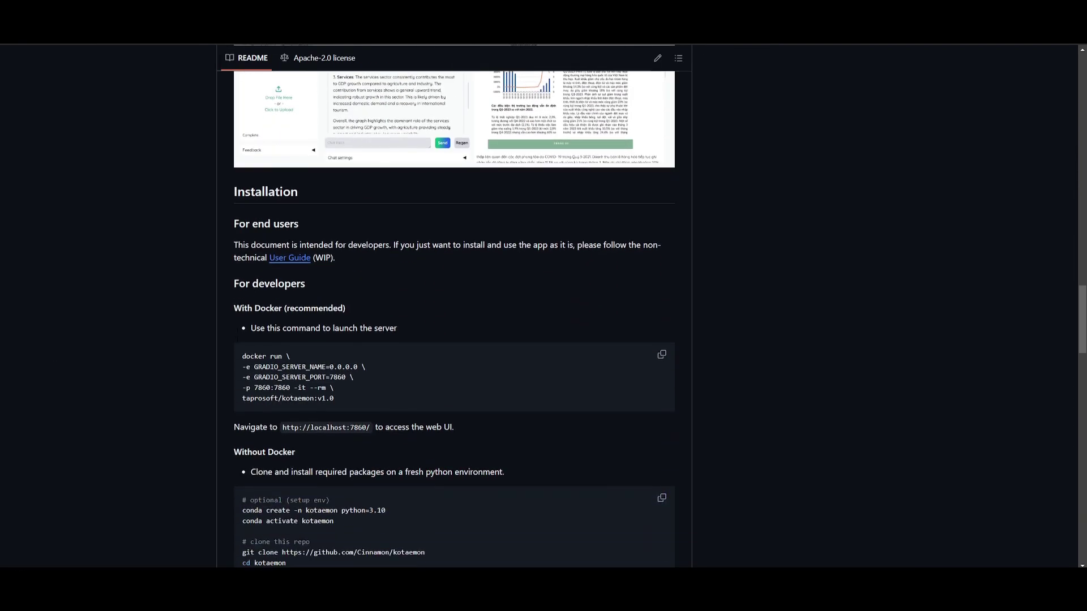
{"action": "scroll", "coordinate": [240, 327], "scroll_direction": "down", "scroll_amount": 2}
{"action": "left_click_drag", "start_coordinate": [242, 197], "coordinate": [317, 229]}
{"action": "left_click", "coordinate": [293, 197]}
{"action": "left_click", "coordinate": [341, 243]}
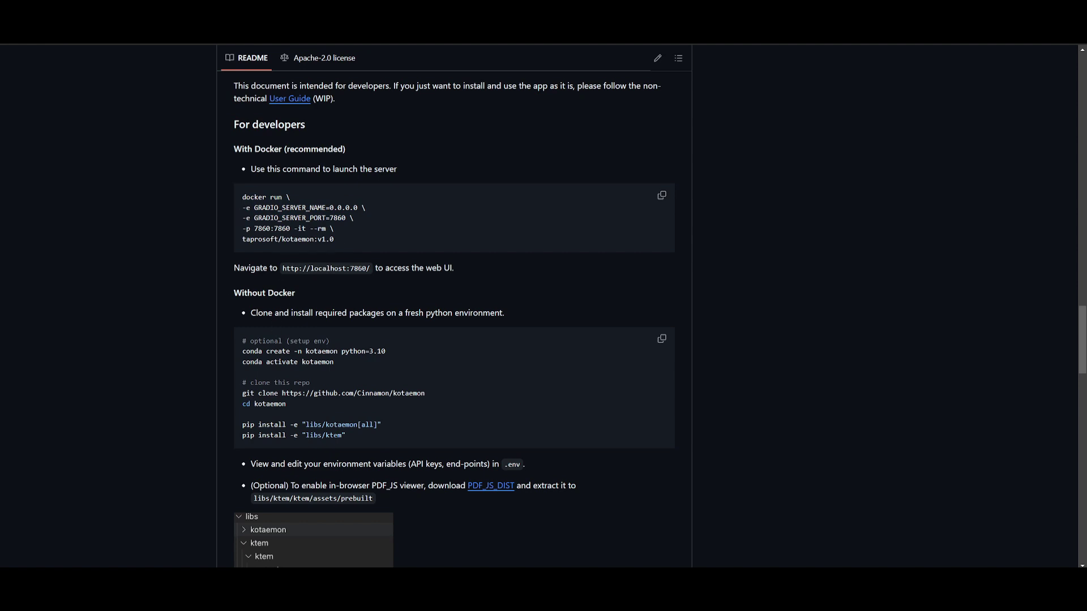
- Zoom the page in and return to the Introduction's audience overview and Key Features
{"action": "scroll", "coordinate": [808, 518], "scroll_direction": "up", "scroll_amount": 5}
{"action": "scroll", "coordinate": [158, 338], "scroll_direction": "up", "scroll_amount": 15}
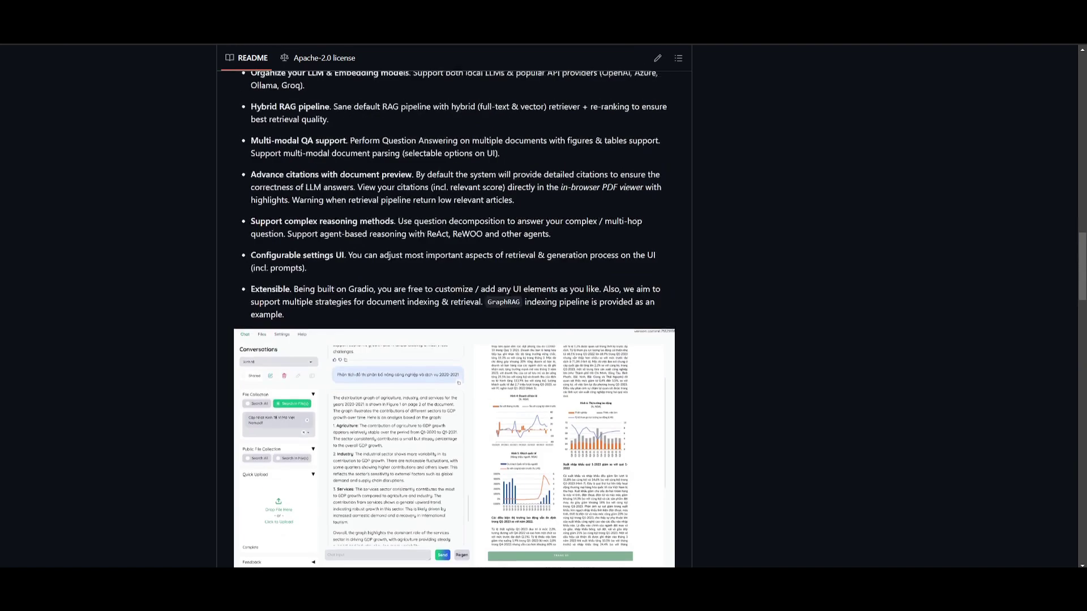
{"action": "scroll", "coordinate": [135, 337], "scroll_direction": "up", "scroll_amount": 7}
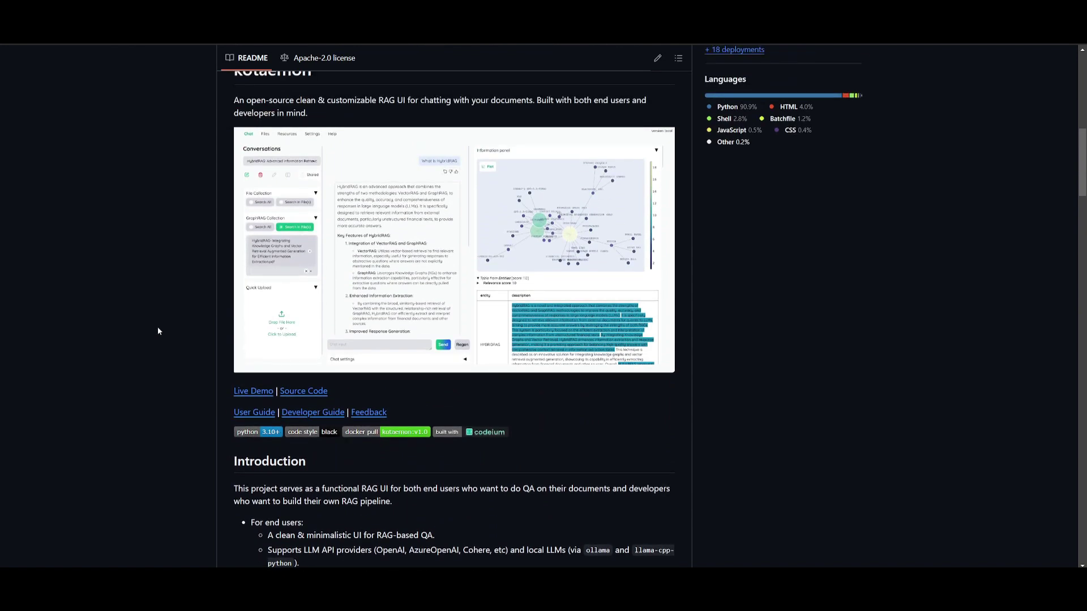
{"action": "scroll", "coordinate": [111, 331], "scroll_direction": "up", "scroll_amount": 1}
{"action": "key", "text": "ctrl+plus"}
{"action": "key", "text": "ctrl+plus"}
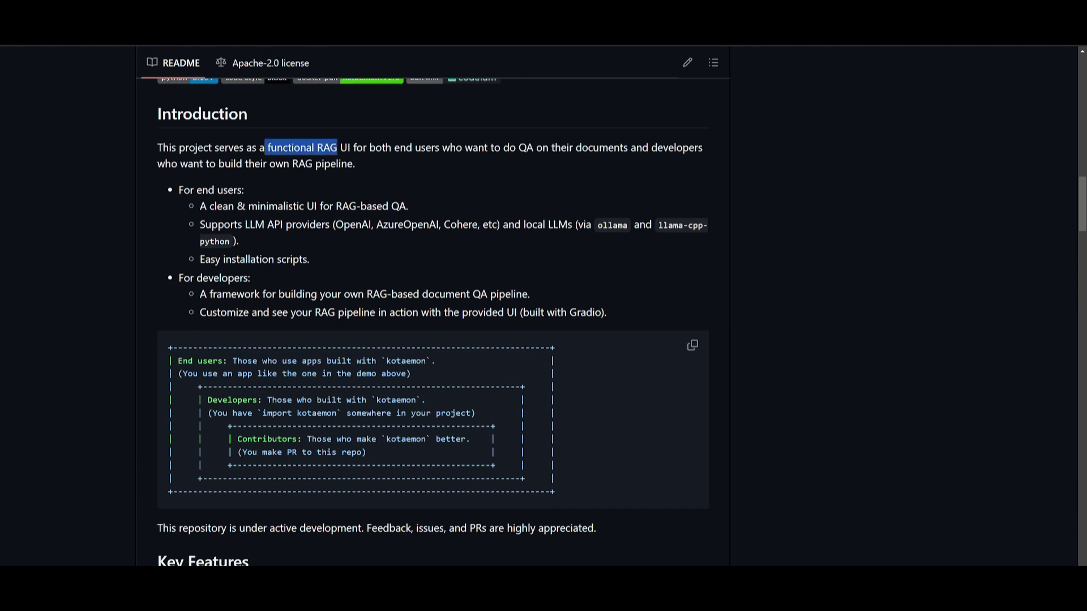
{"action": "scroll", "coordinate": [430, 316], "scroll_direction": "down", "scroll_amount": 1}
{"action": "scroll", "coordinate": [365, 146], "scroll_direction": "down", "scroll_amount": 1}
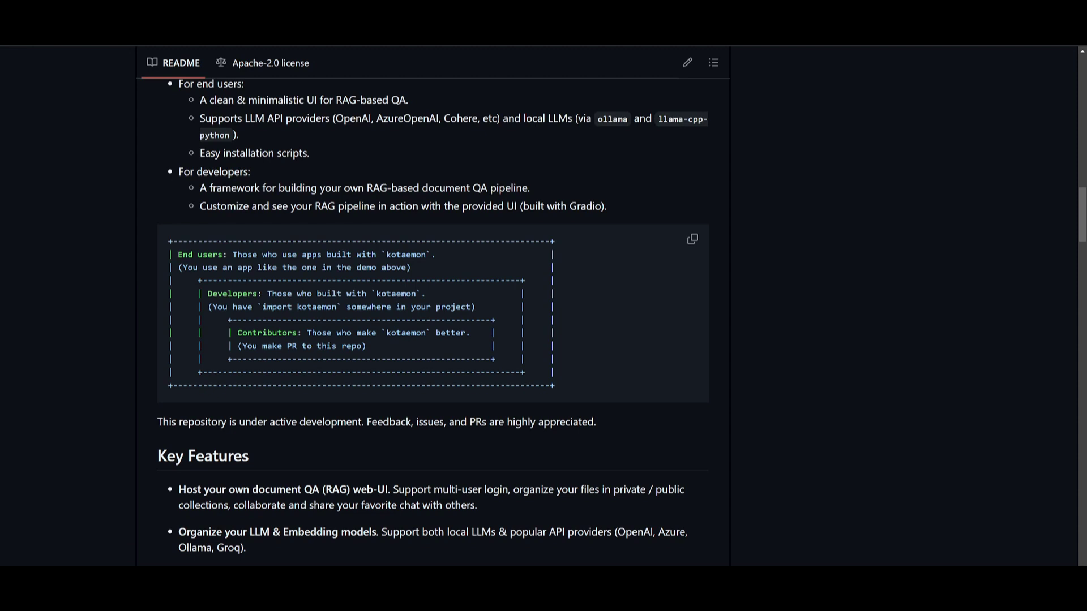
{"action": "scroll", "coordinate": [432, 323], "scroll_direction": "down", "scroll_amount": 5}
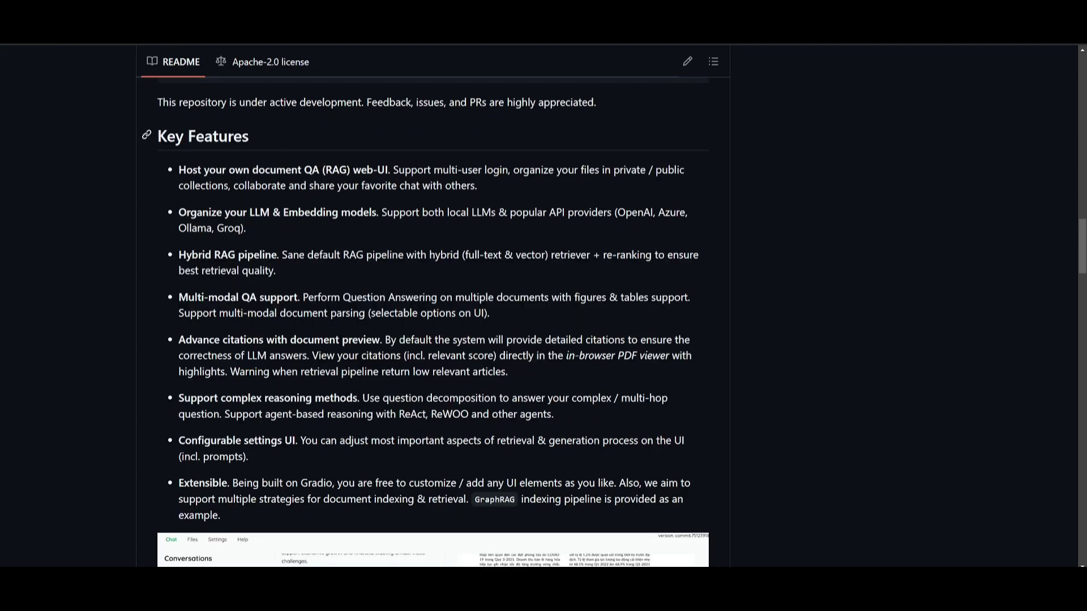
{"action": "scroll", "coordinate": [433, 323], "scroll_direction": "down", "scroll_amount": 1}
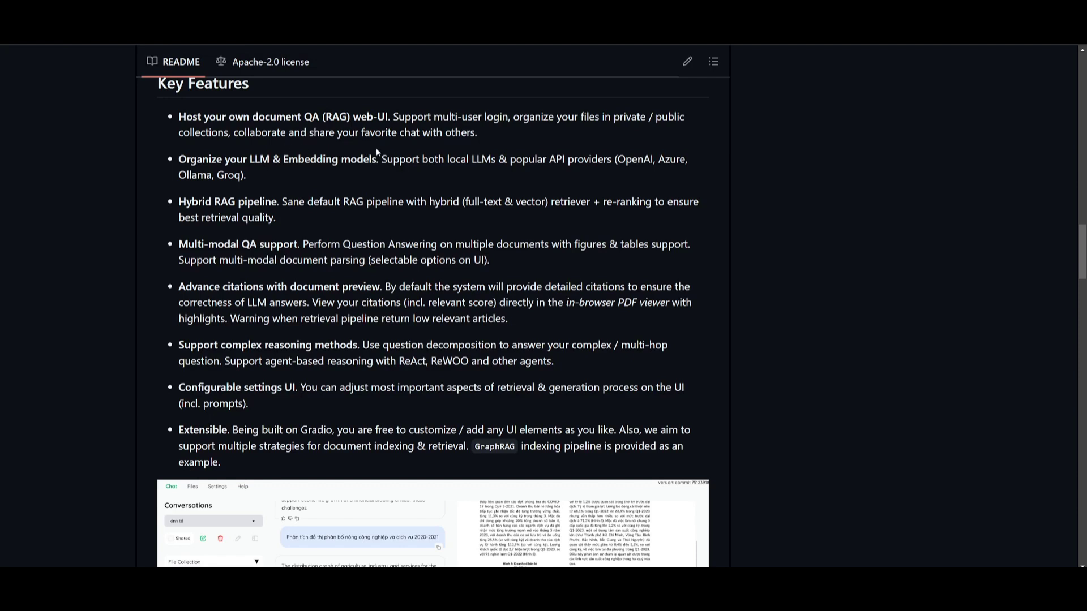
{"action": "scroll", "coordinate": [348, 188], "scroll_direction": "down", "scroll_amount": 1}
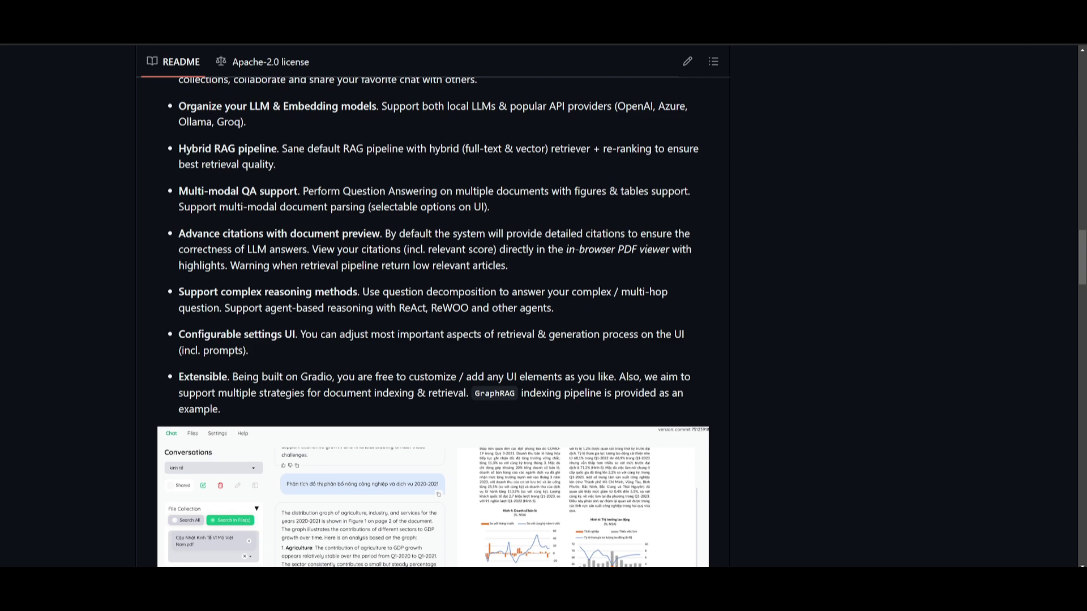
{"action": "scroll", "coordinate": [458, 324], "scroll_direction": "down", "scroll_amount": 3}
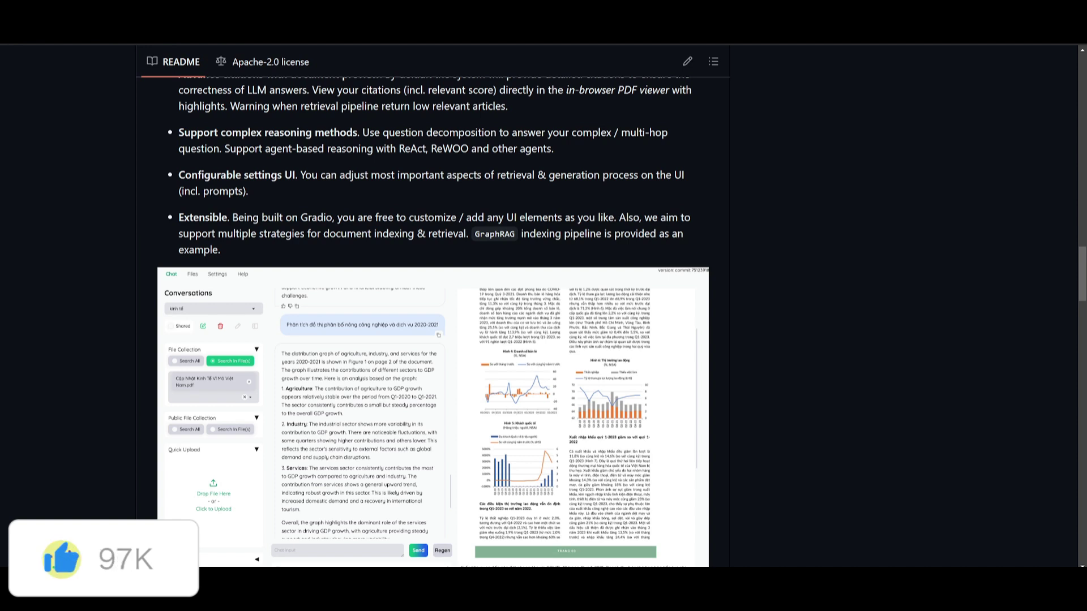
- Scroll the kotaemon README to its preview screenshot and the Gradio link
{"action": "scroll", "coordinate": [70, 292], "scroll_direction": "up", "scroll_amount": 3}
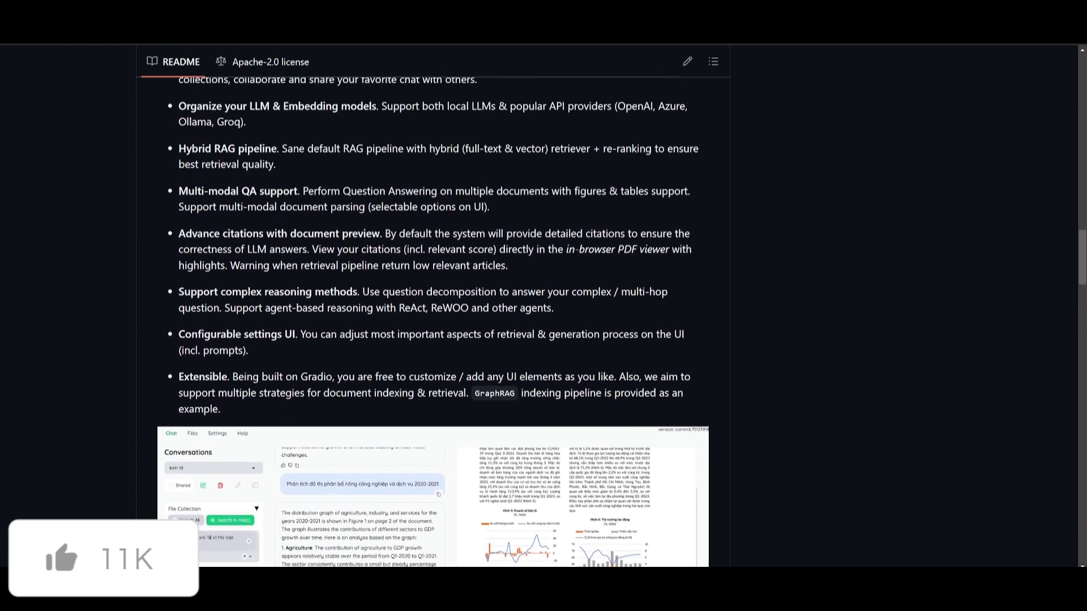
{"action": "scroll", "coordinate": [334, 312], "scroll_direction": "down", "scroll_amount": 1}
{"action": "scroll", "coordinate": [335, 310], "scroll_direction": "down", "scroll_amount": 3}
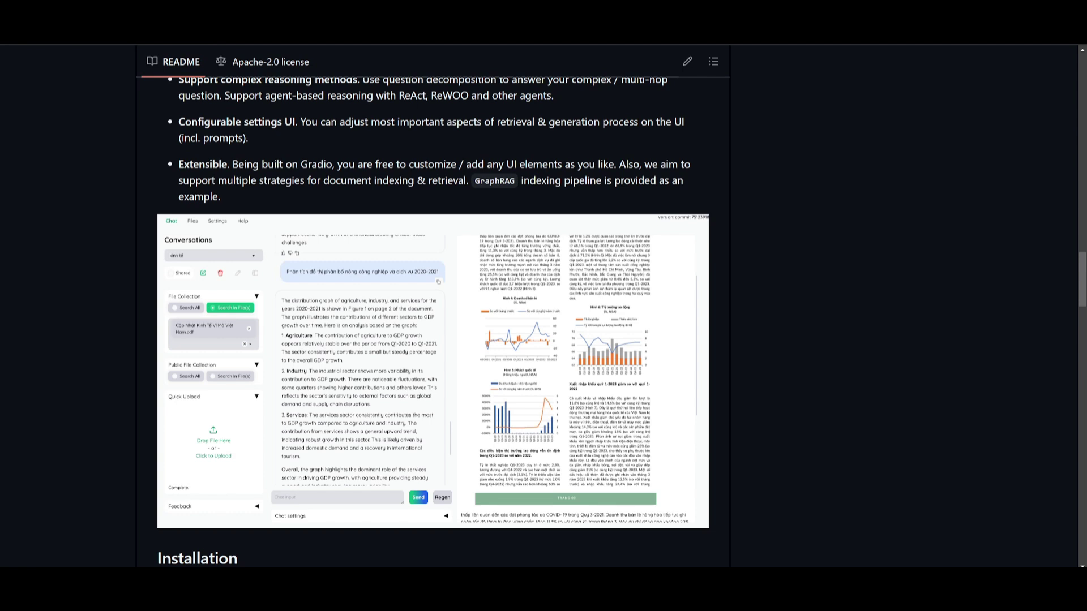
{"action": "scroll", "coordinate": [267, 195], "scroll_direction": "up", "scroll_amount": 1}
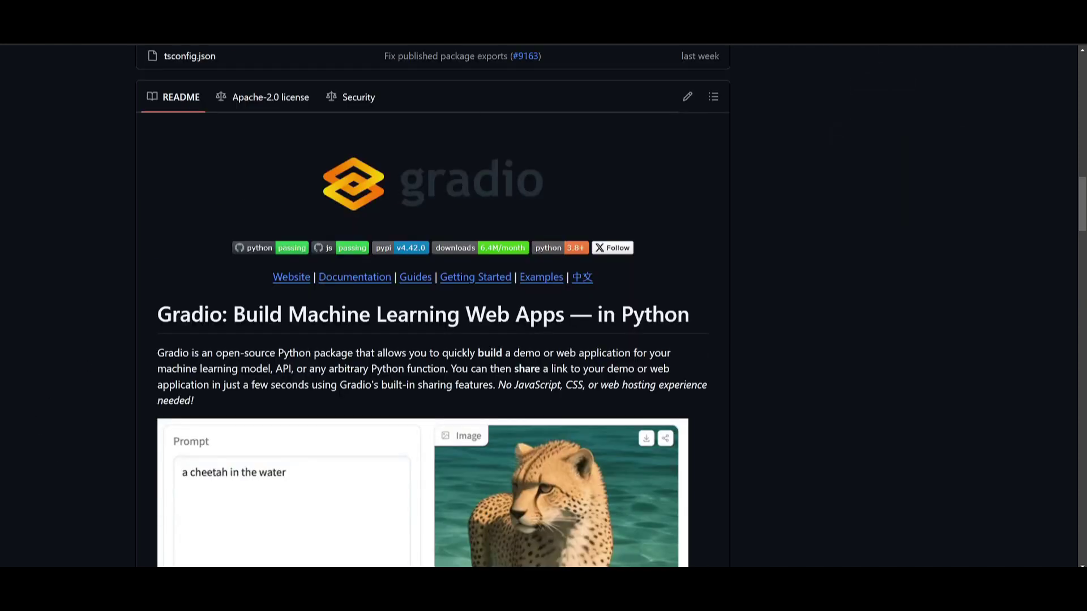
- Scroll down the Gradio README, typing 'jungle' on the page along the way
{"action": "double_click", "coordinate": [272, 473]}
{"action": "scroll", "coordinate": [262, 509], "scroll_direction": "down", "scroll_amount": 2}
{"action": "type", "text": "jungle"}
{"action": "scroll", "coordinate": [94, 385], "scroll_direction": "down", "scroll_amount": 1}
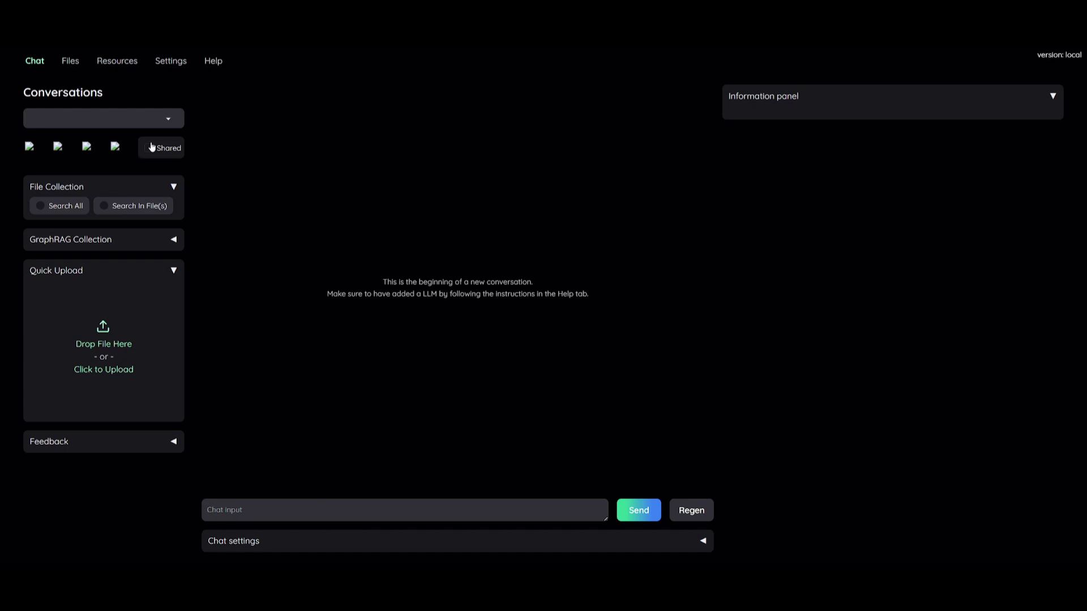
- View the Files page's GraphRAG Collection upload area, then the Resources LLMs list
{"action": "left_click", "coordinate": [72, 62]}
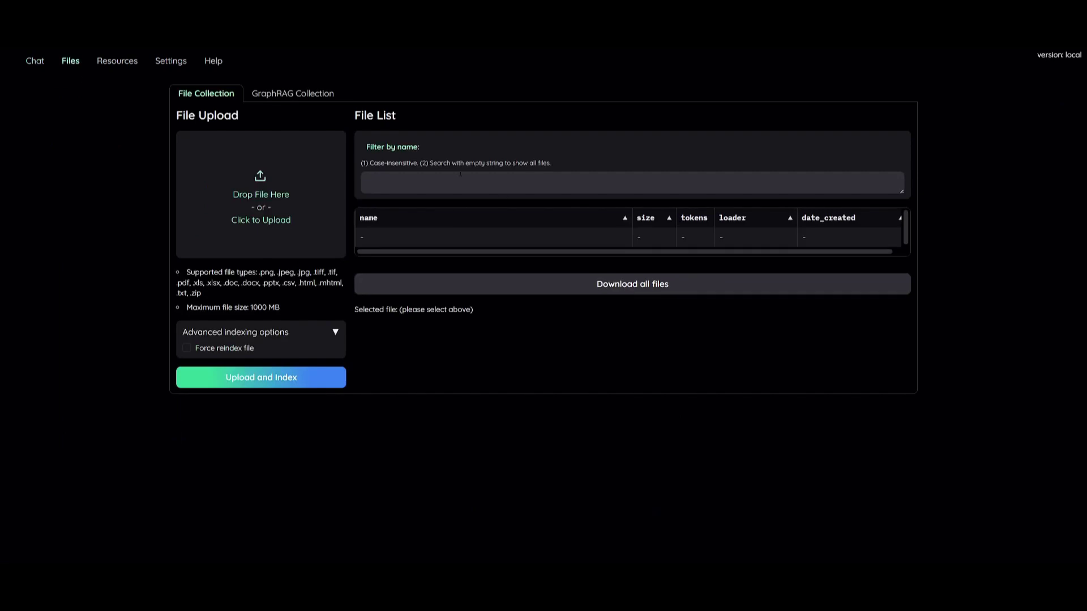
{"action": "left_click", "coordinate": [287, 99]}
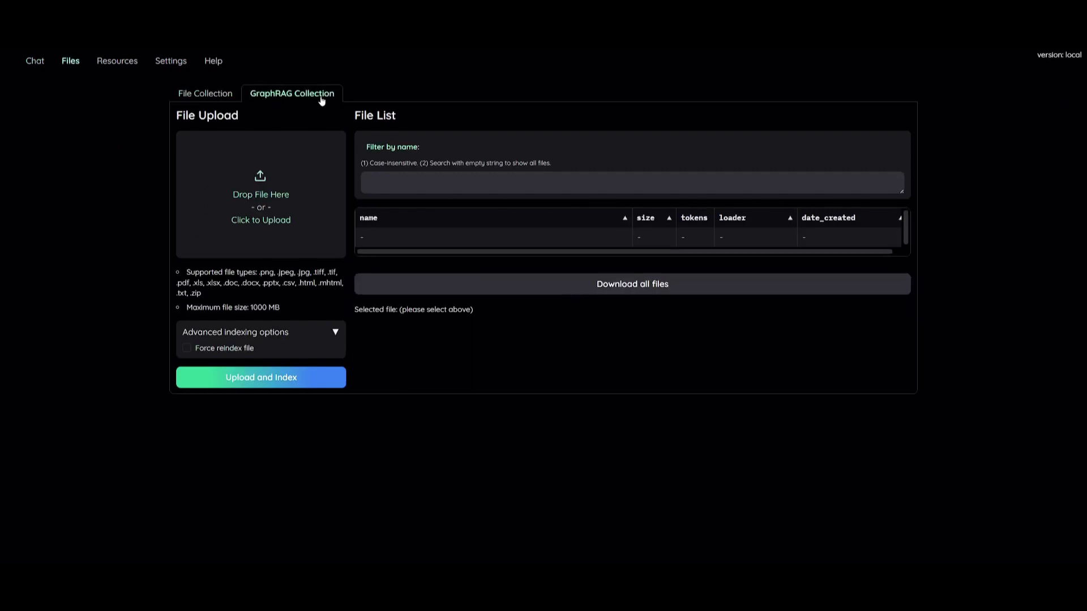
{"action": "left_click", "coordinate": [116, 62]}
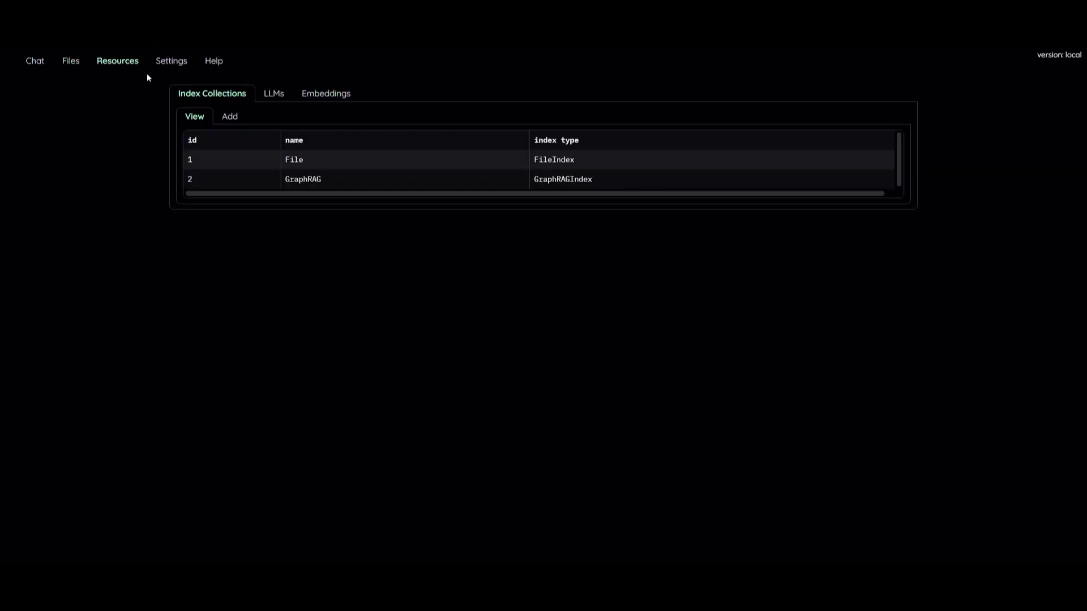
{"action": "left_click", "coordinate": [276, 94]}
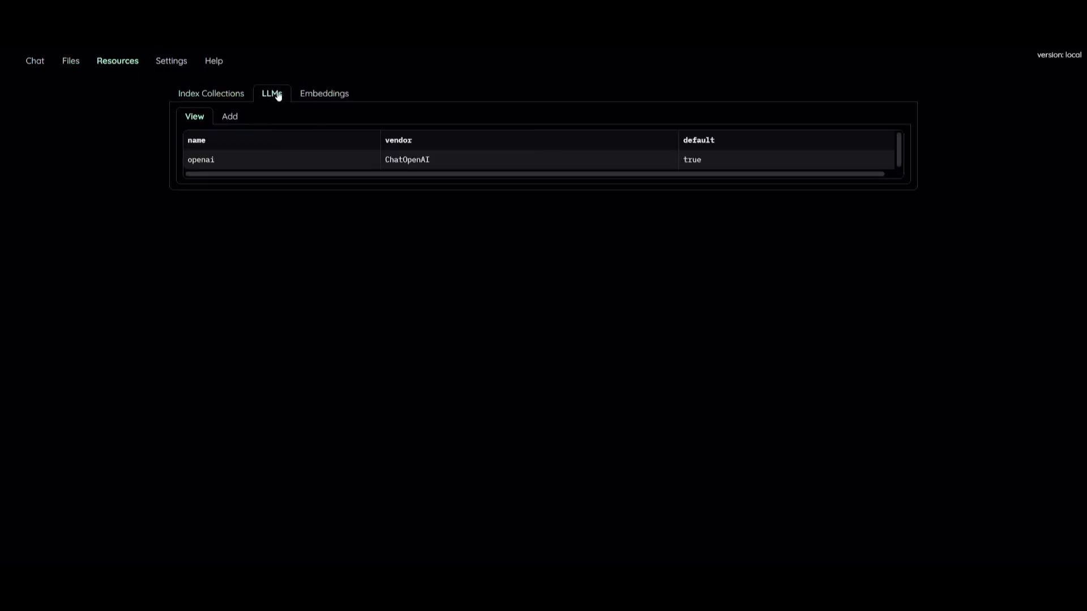
- Check the Add LLM form's vendor dropdown, then the Embeddings list with openai as default
{"action": "left_click", "coordinate": [230, 117]}
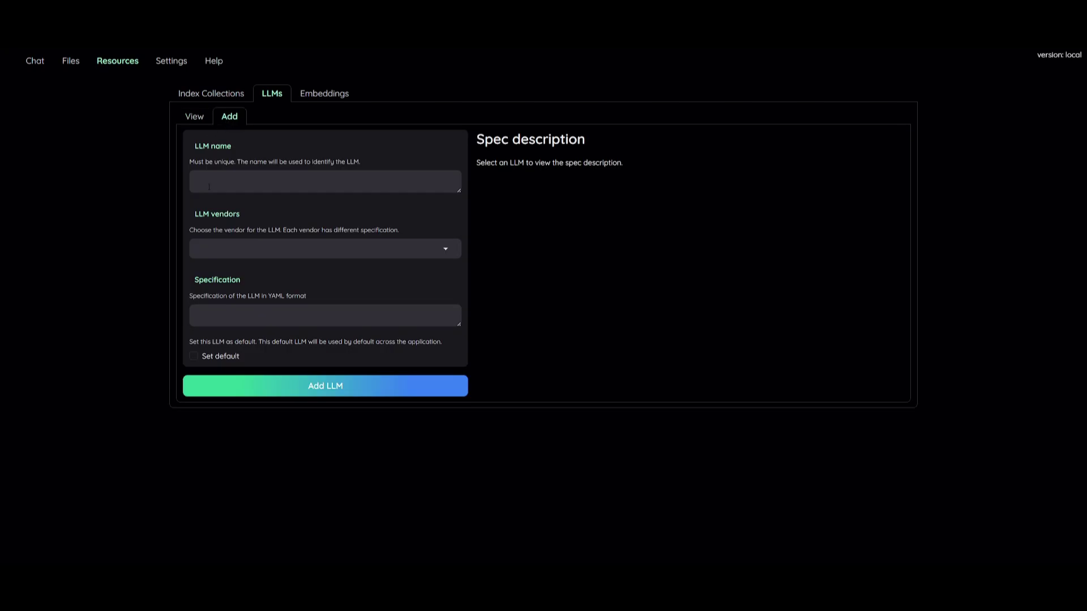
{"action": "left_click", "coordinate": [224, 253]}
{"action": "left_click", "coordinate": [256, 241]}
{"action": "left_click", "coordinate": [345, 96]}
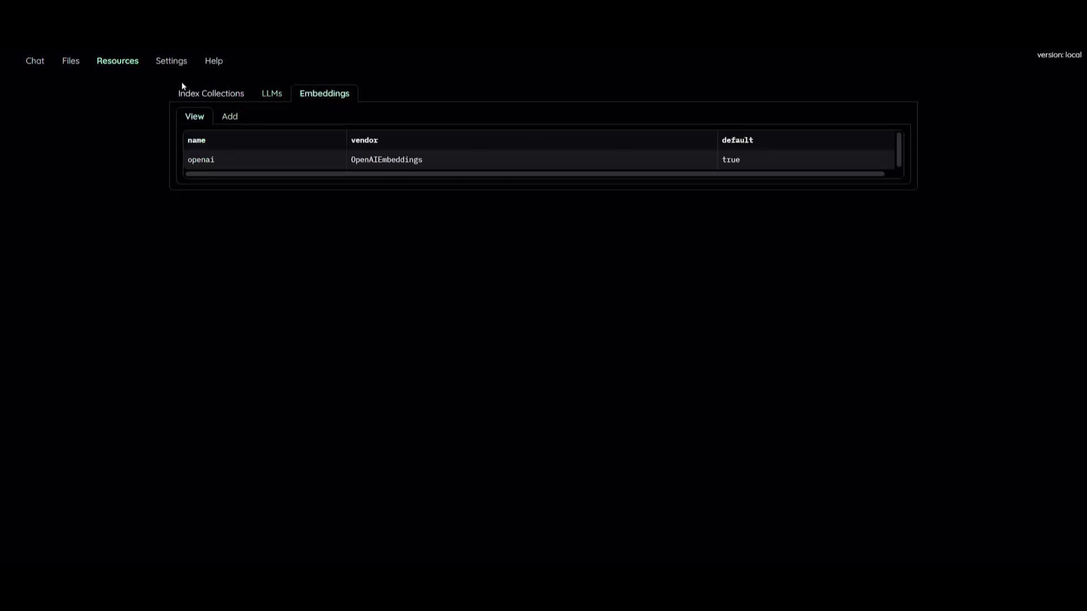
- Browse User, Retrieval (File and GraphRAG Collection) and Reasoning settings showing simple QA with openai
{"action": "left_click", "coordinate": [170, 63]}
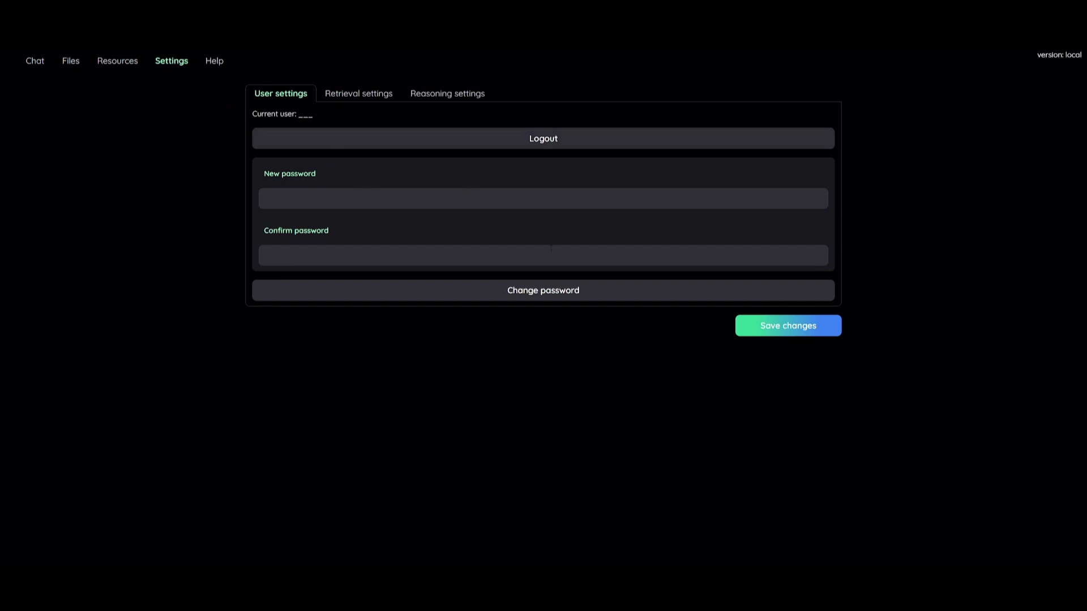
{"action": "left_click", "coordinate": [365, 94]}
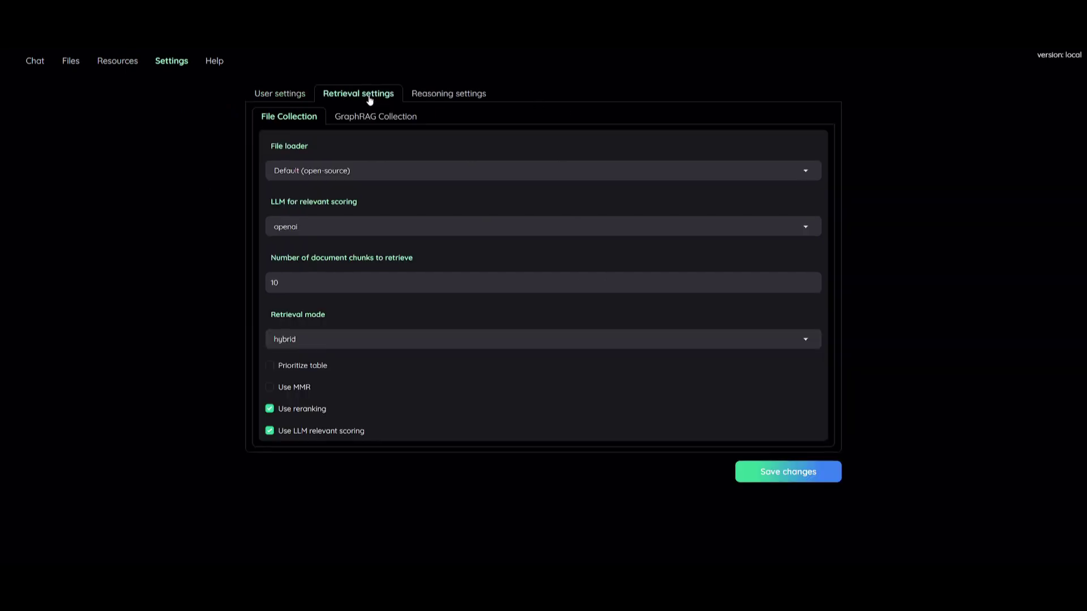
{"action": "left_click", "coordinate": [407, 117]}
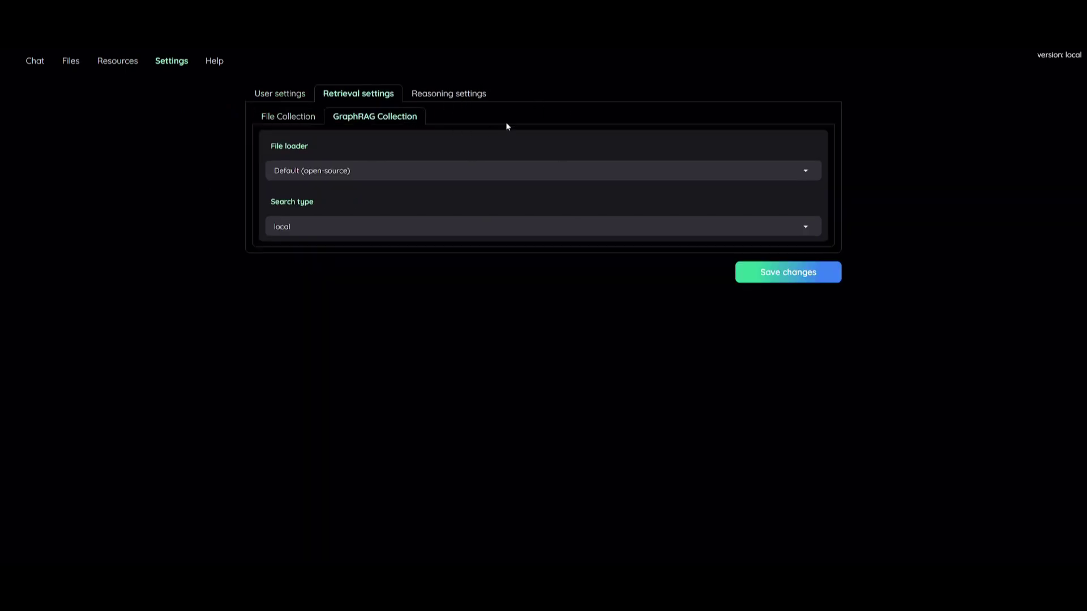
{"action": "left_click", "coordinate": [458, 99]}
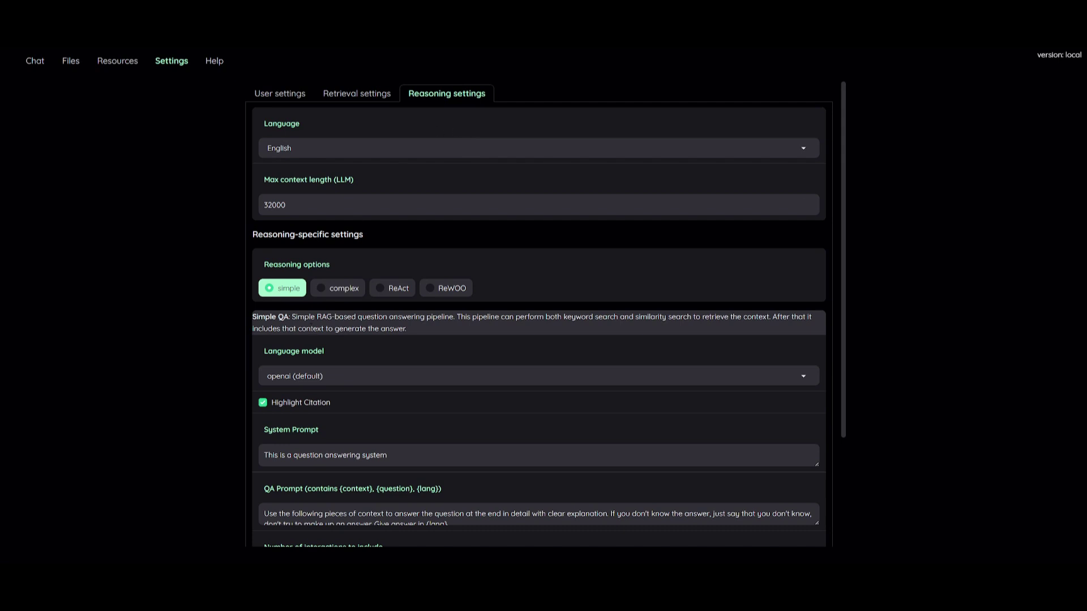
{"action": "scroll", "coordinate": [353, 226], "scroll_direction": "down", "scroll_amount": 3}
{"action": "scroll", "coordinate": [545, 312], "scroll_direction": "down", "scroll_amount": 1}
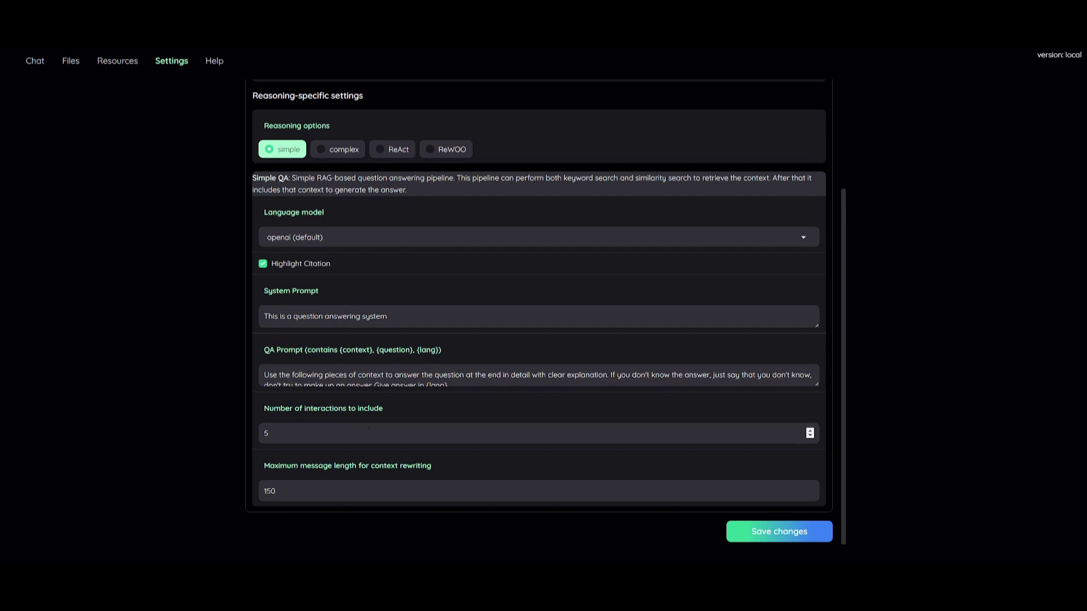
{"action": "scroll", "coordinate": [261, 204], "scroll_direction": "up", "scroll_amount": 3}
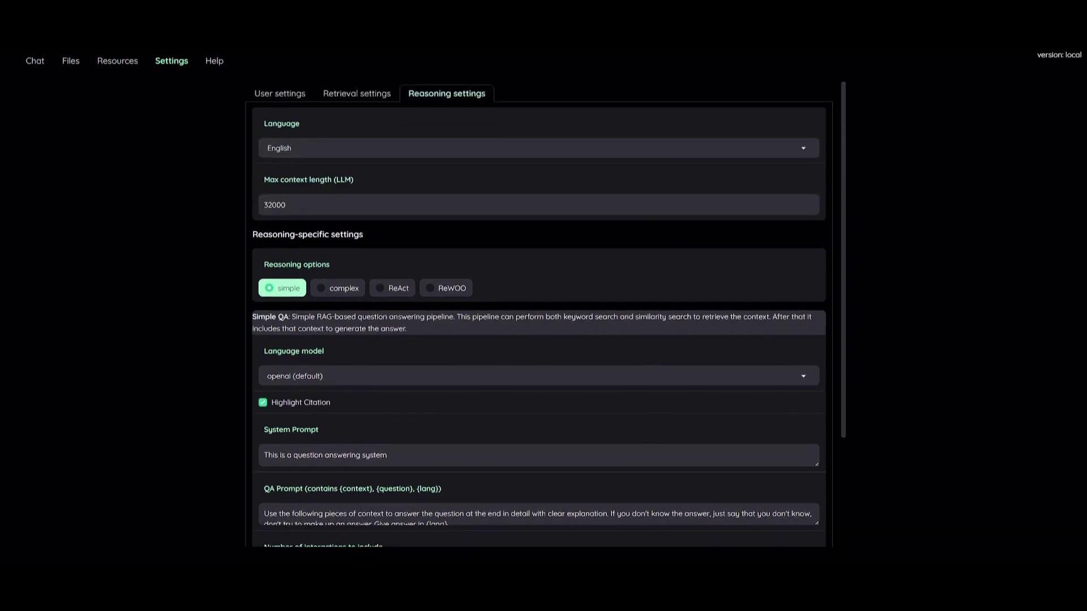
- Open the Help docs' User management page, then return to the Chat page
{"action": "left_click", "coordinate": [213, 62]}
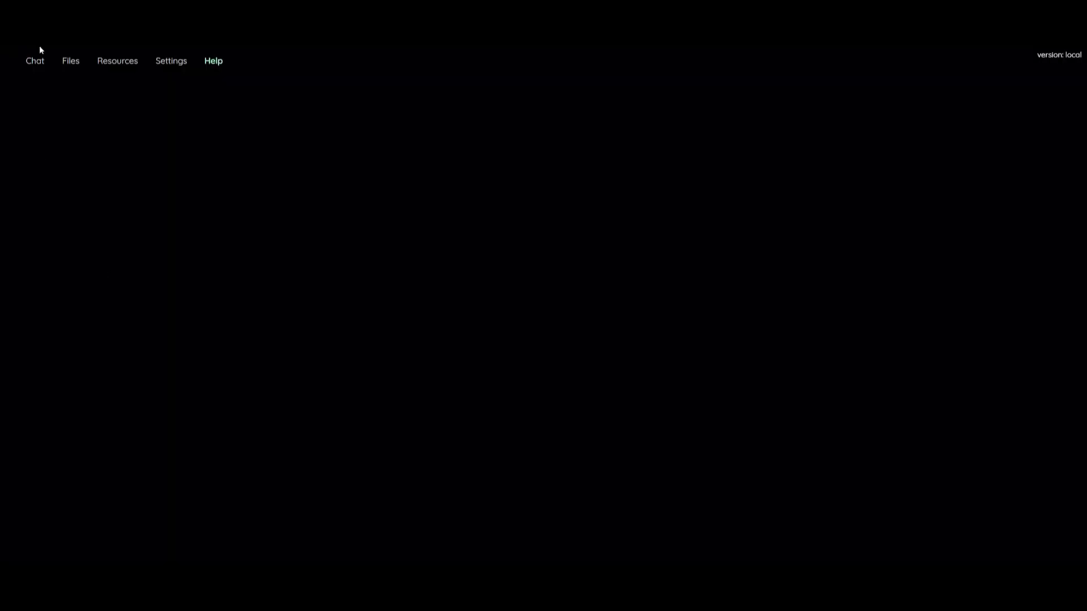
{"action": "left_click", "coordinate": [35, 59]}
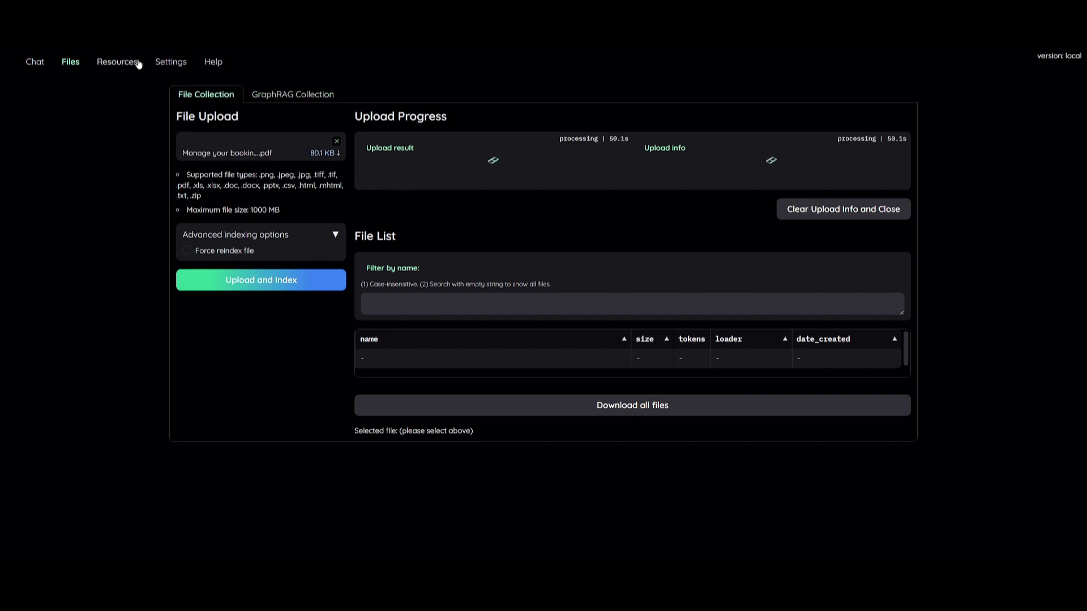
- View the openai LLM's gpt-3.5-turbo YAML spec under Resources, then the Embeddings list
{"action": "left_click", "coordinate": [135, 64]}
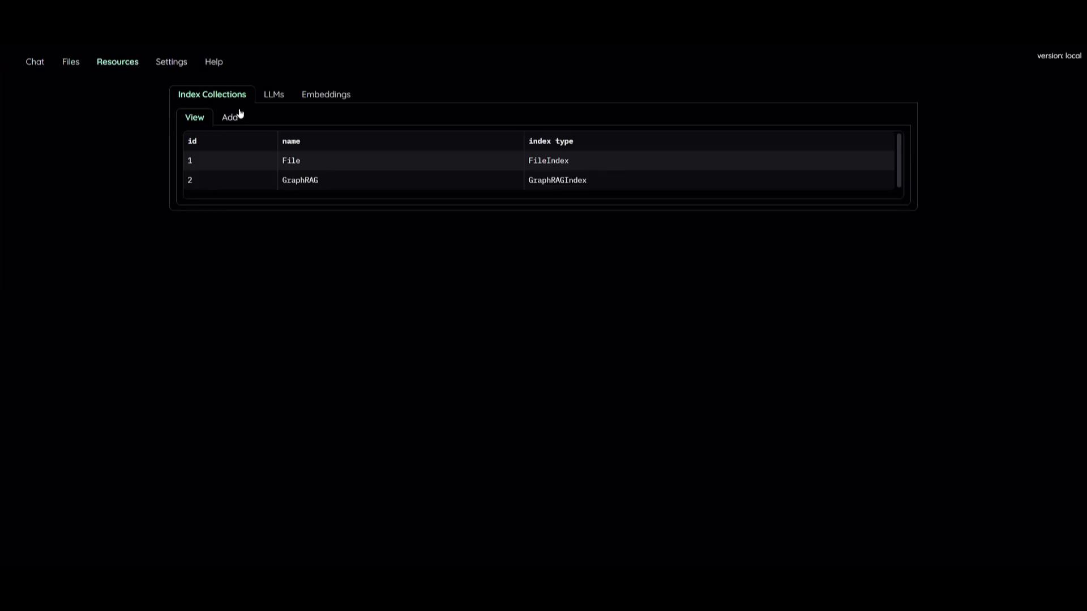
{"action": "left_click", "coordinate": [279, 97]}
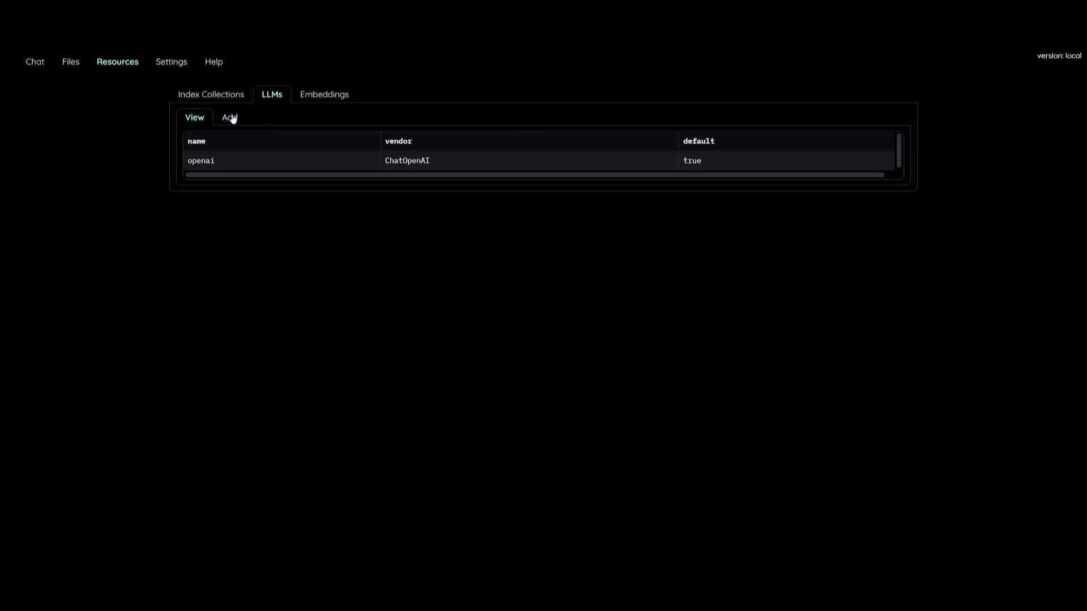
{"action": "left_click", "coordinate": [240, 162]}
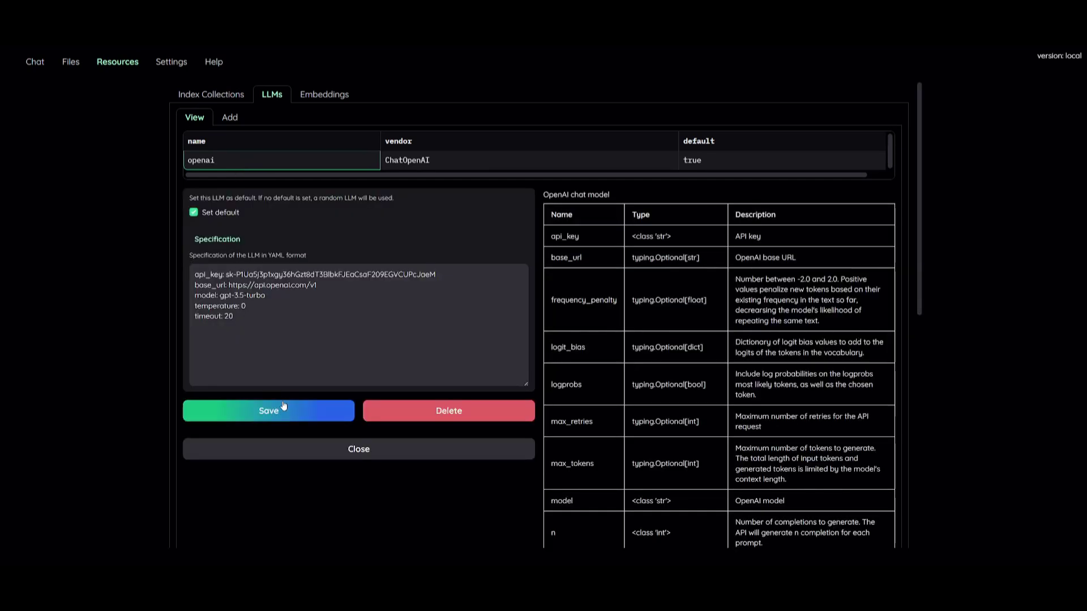
{"action": "left_click", "coordinate": [320, 95]}
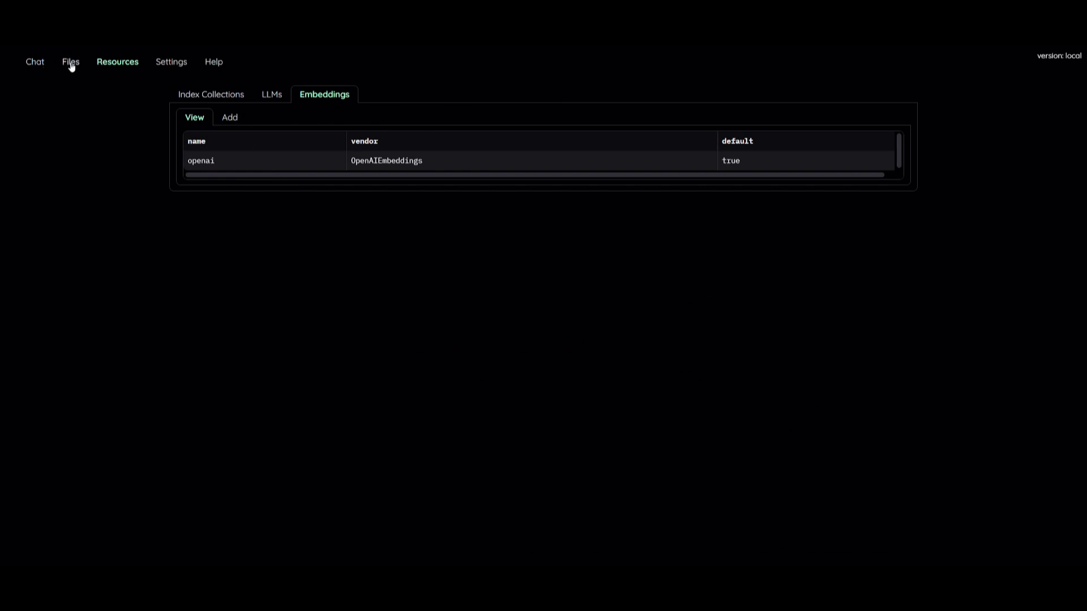
- Scroll the kotaemon README through its Docker and non-Docker installation and environment setup
{"action": "left_click", "coordinate": [31, 65]}
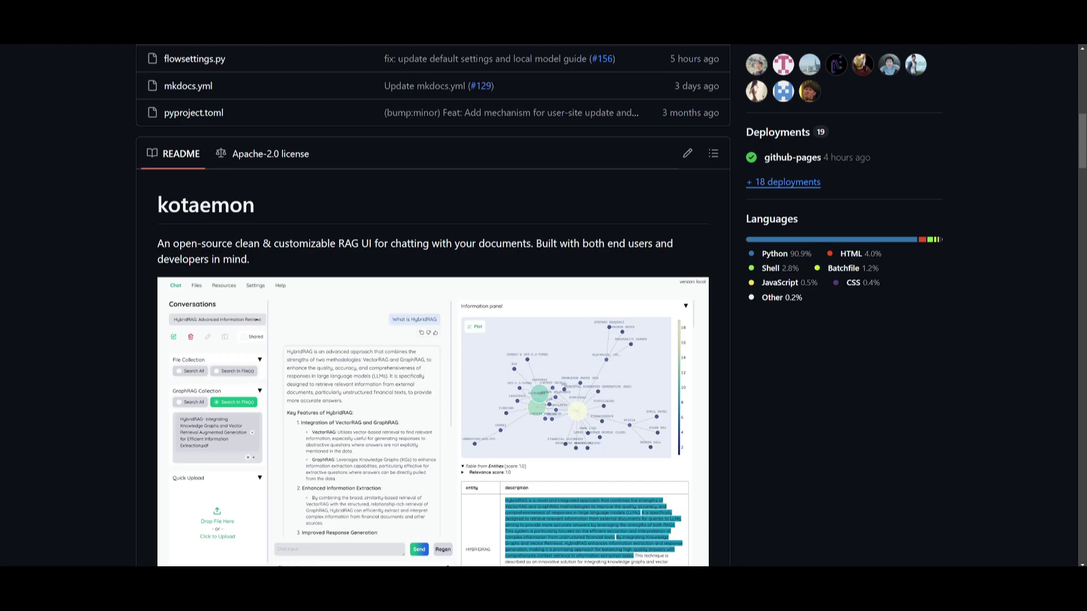
{"action": "scroll", "coordinate": [115, 419], "scroll_direction": "down", "scroll_amount": 15}
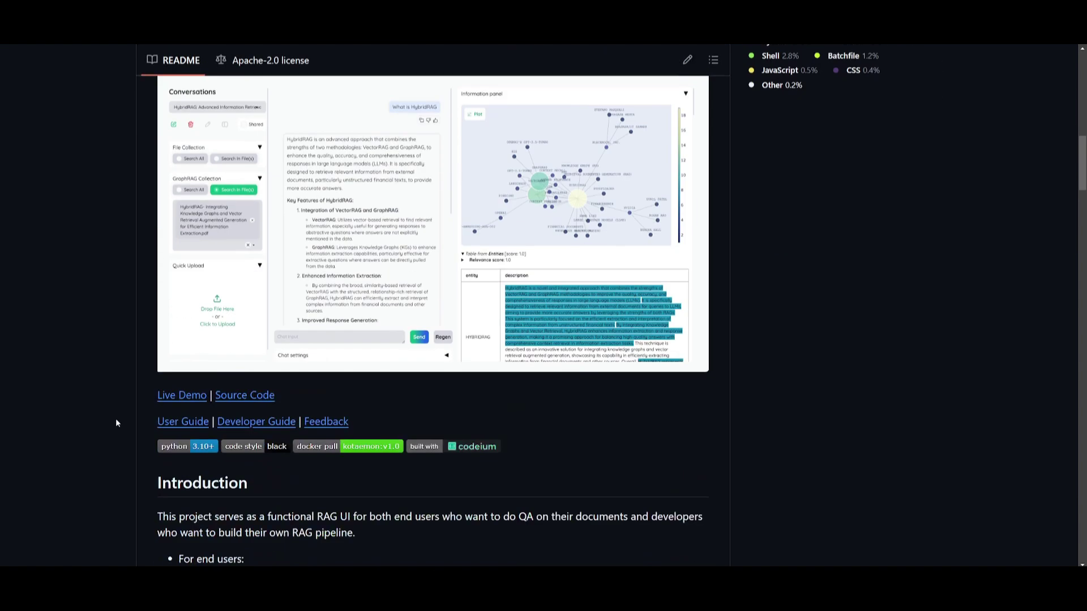
{"action": "scroll", "coordinate": [118, 386], "scroll_direction": "down", "scroll_amount": 12}
{"action": "scroll", "coordinate": [48, 306], "scroll_direction": "down", "scroll_amount": 2}
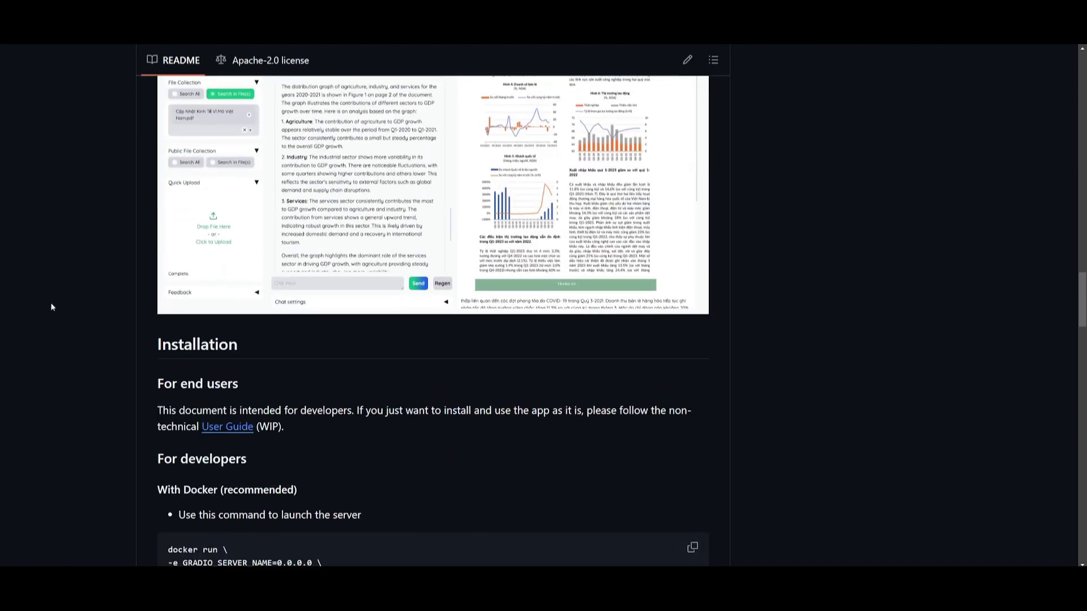
{"action": "scroll", "coordinate": [57, 310], "scroll_direction": "down", "scroll_amount": 5}
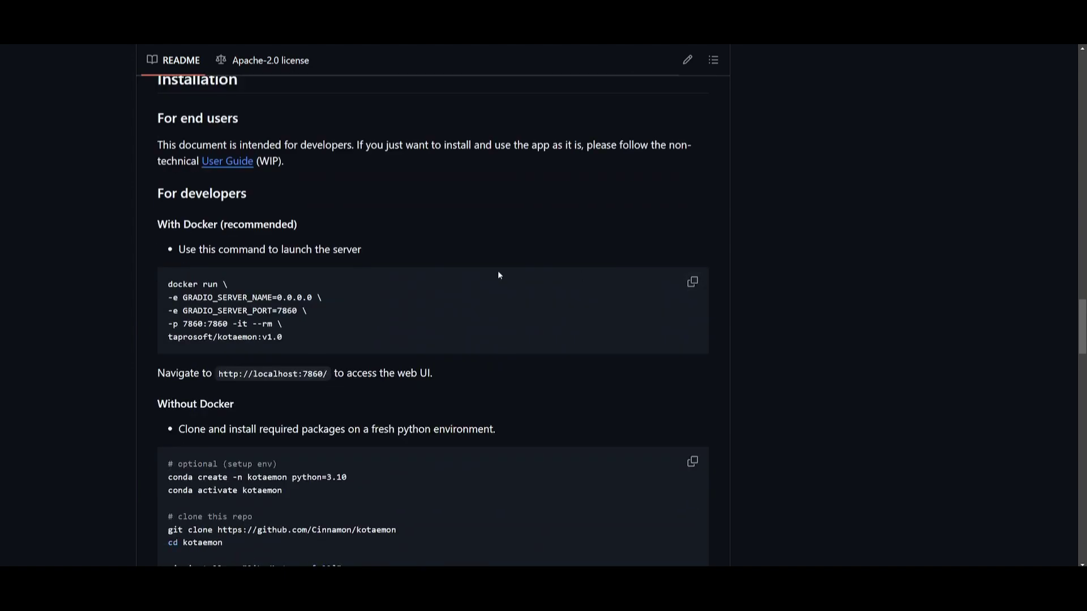
{"action": "scroll", "coordinate": [521, 315], "scroll_direction": "down", "scroll_amount": 8}
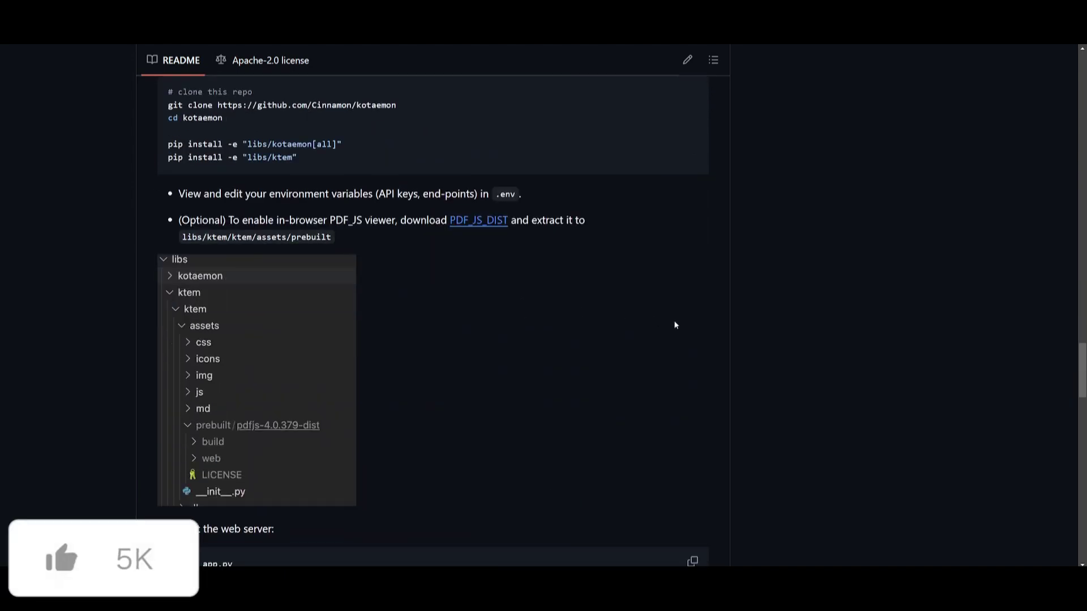
{"action": "scroll", "coordinate": [674, 323], "scroll_direction": "down", "scroll_amount": 5}
{"action": "scroll", "coordinate": [672, 317], "scroll_direction": "down", "scroll_amount": 6}
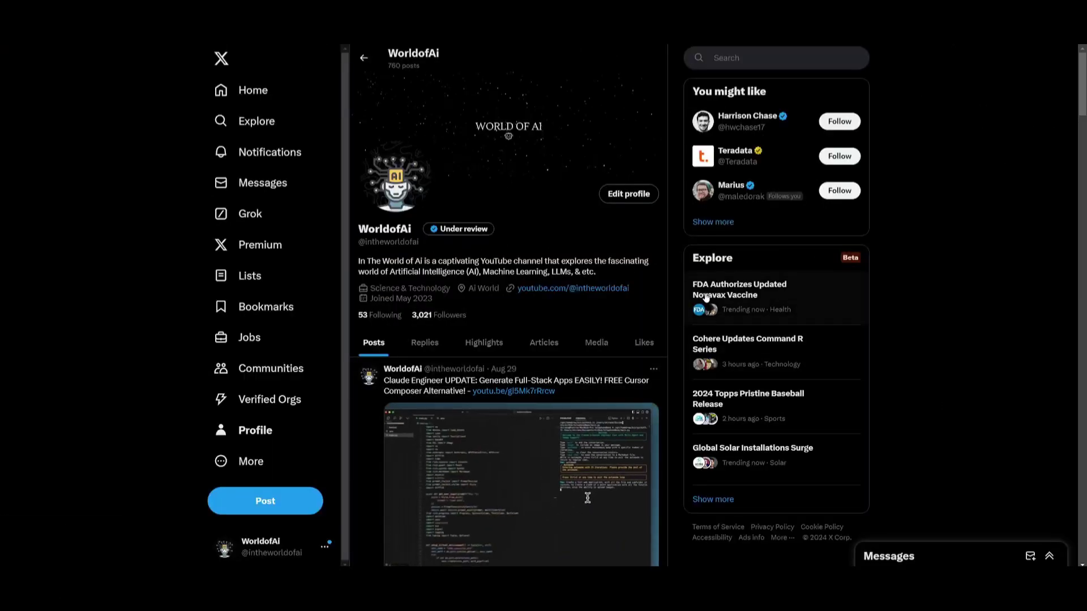
- Scroll down the WorldofAI Videos grid past uploads like Qwen-2 and Self-Operating Computer
{"action": "scroll", "coordinate": [649, 275], "scroll_direction": "down", "scroll_amount": 10}
{"action": "scroll", "coordinate": [650, 276], "scroll_direction": "down", "scroll_amount": 15}
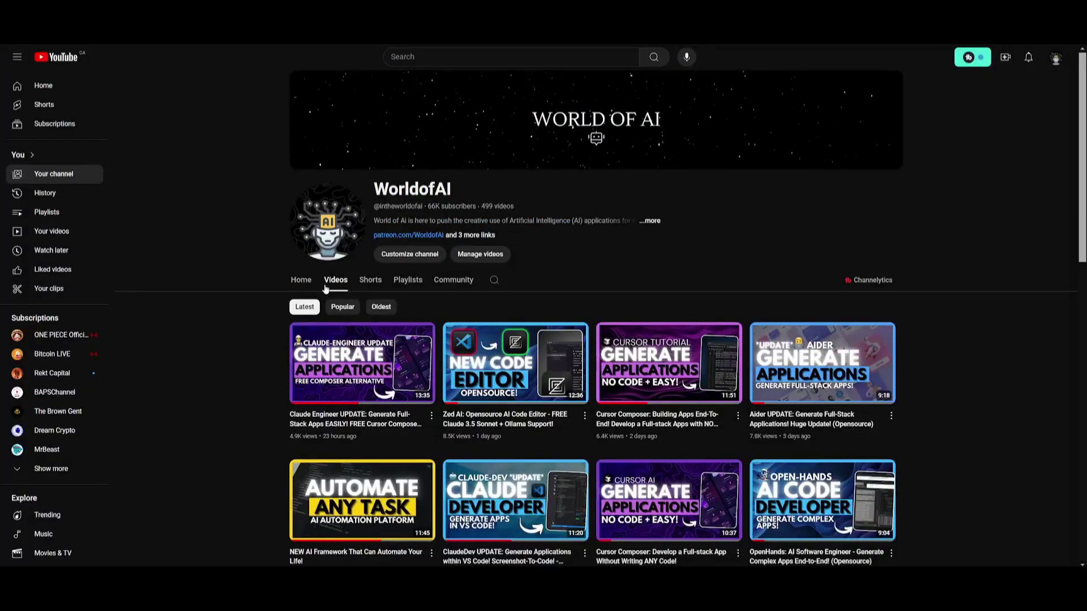
{"action": "scroll", "coordinate": [470, 418], "scroll_direction": "down", "scroll_amount": 4}
{"action": "scroll", "coordinate": [540, 451], "scroll_direction": "down", "scroll_amount": 11}
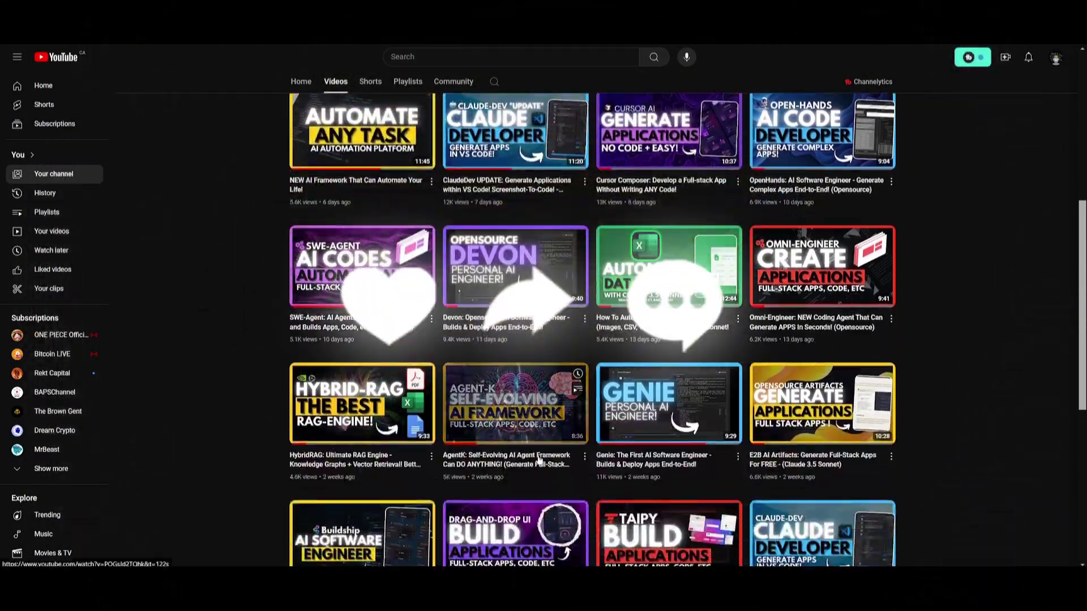
{"action": "scroll", "coordinate": [541, 451], "scroll_direction": "down", "scroll_amount": 20}
{"action": "scroll", "coordinate": [538, 450], "scroll_direction": "down", "scroll_amount": 15}
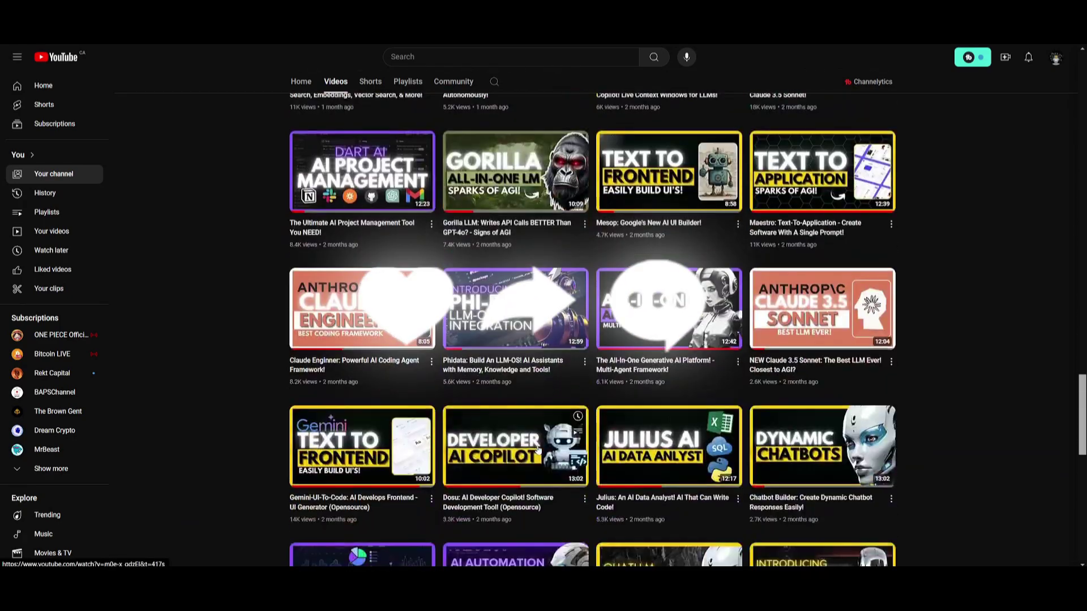
{"action": "scroll", "coordinate": [537, 449], "scroll_direction": "down", "scroll_amount": 3}
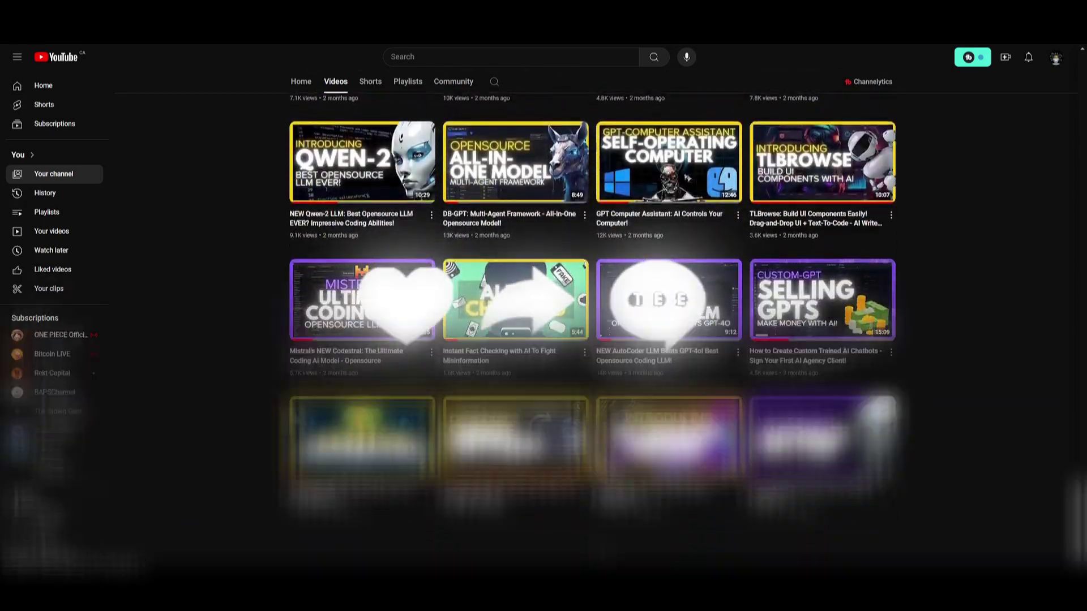